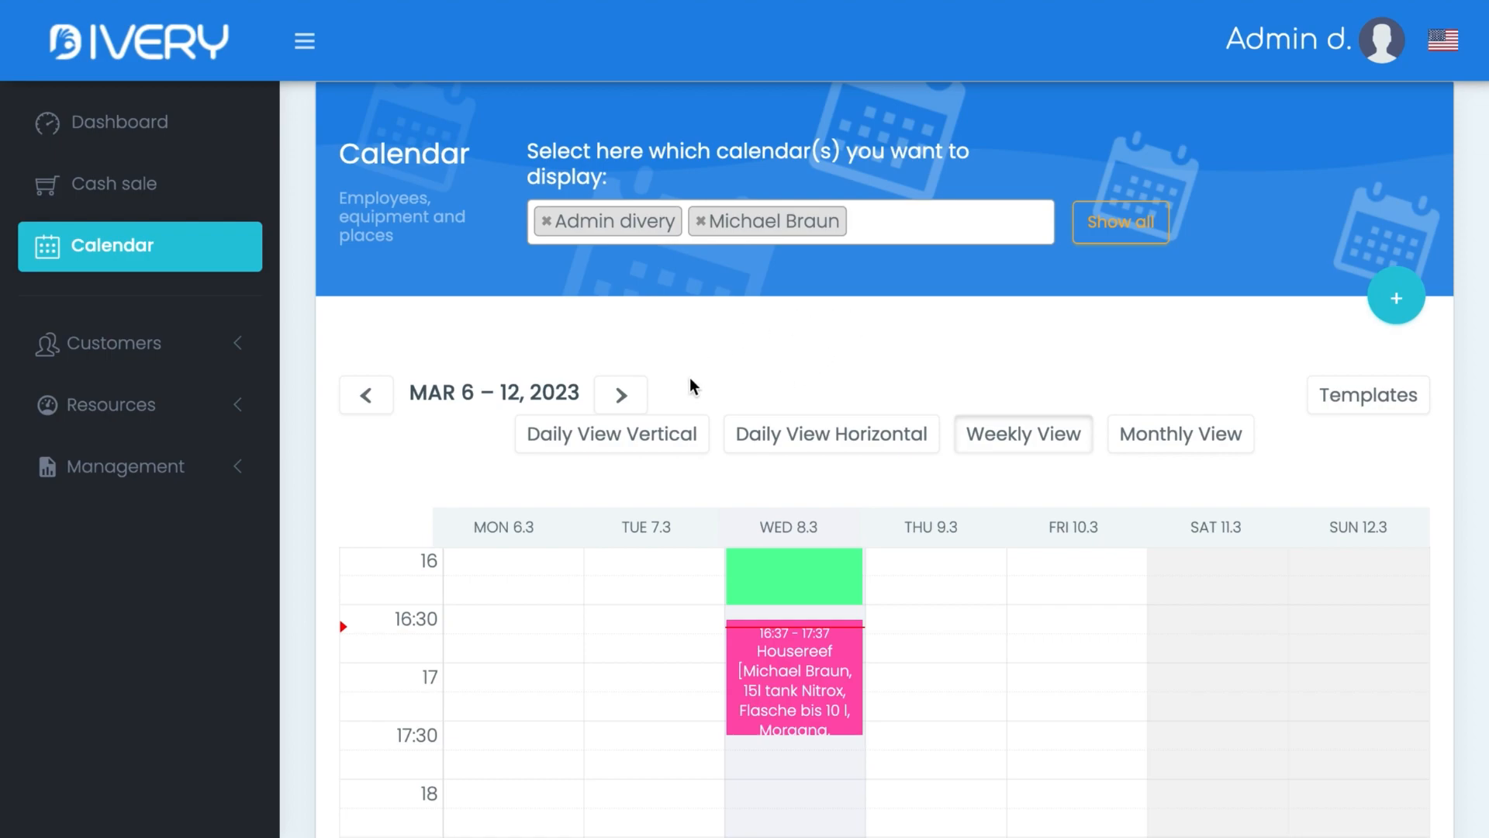
- Compare the calendar in the vertical daily, horizontal daily, weekly and monthly views
click(607, 435)
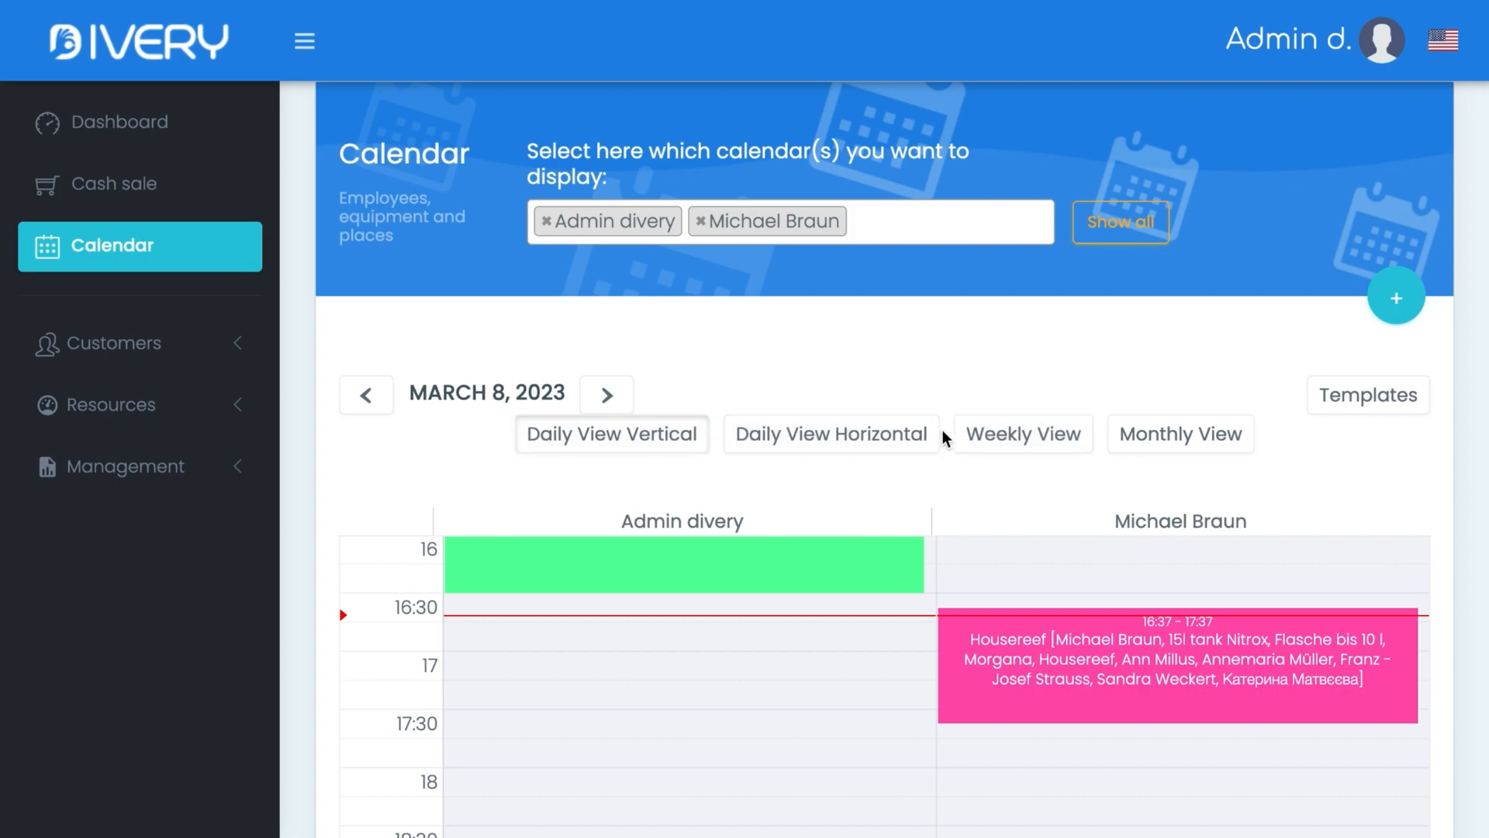
click(923, 435)
click(1018, 436)
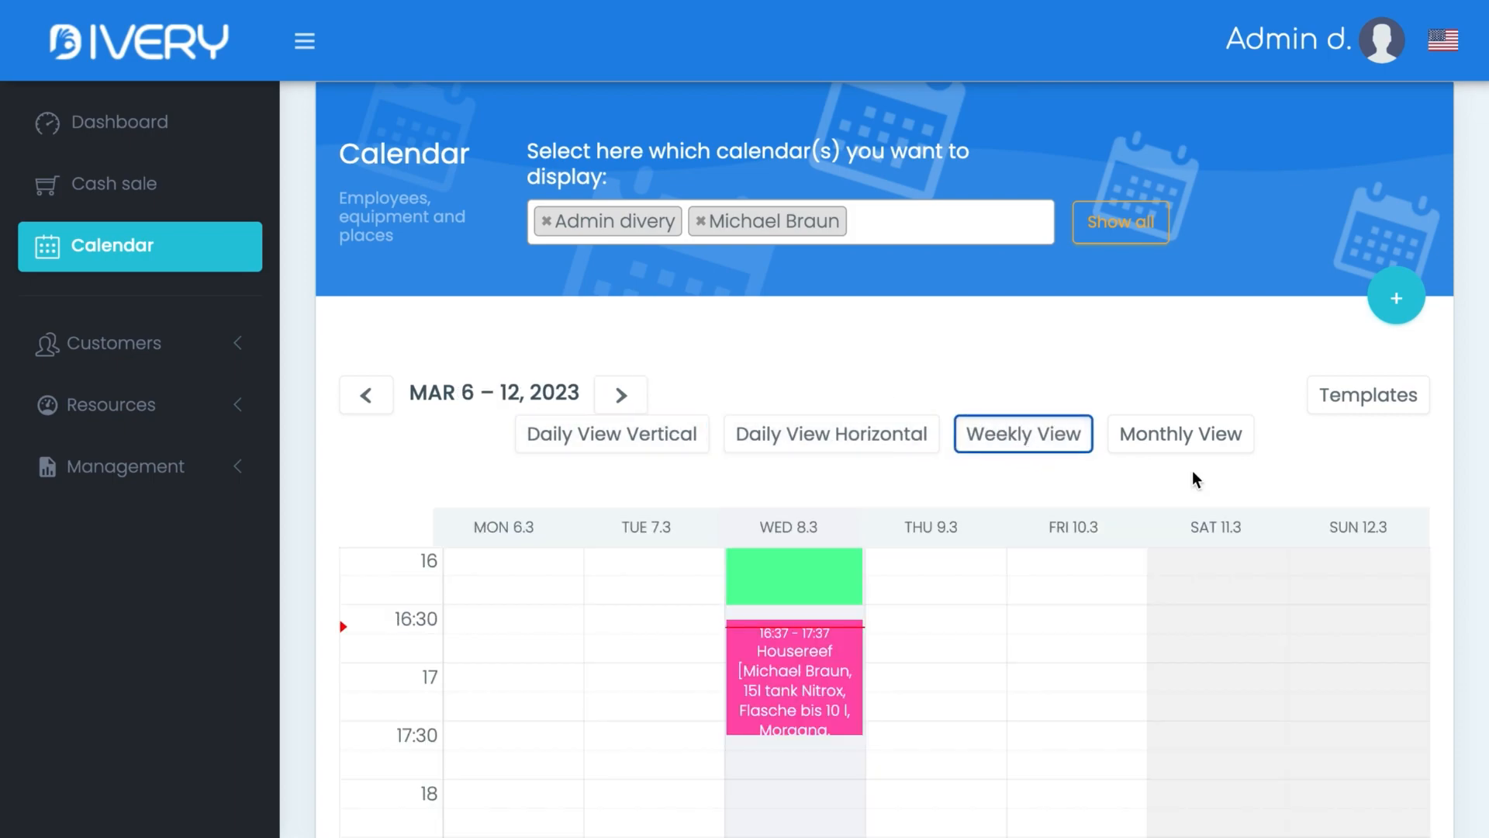
click(1226, 438)
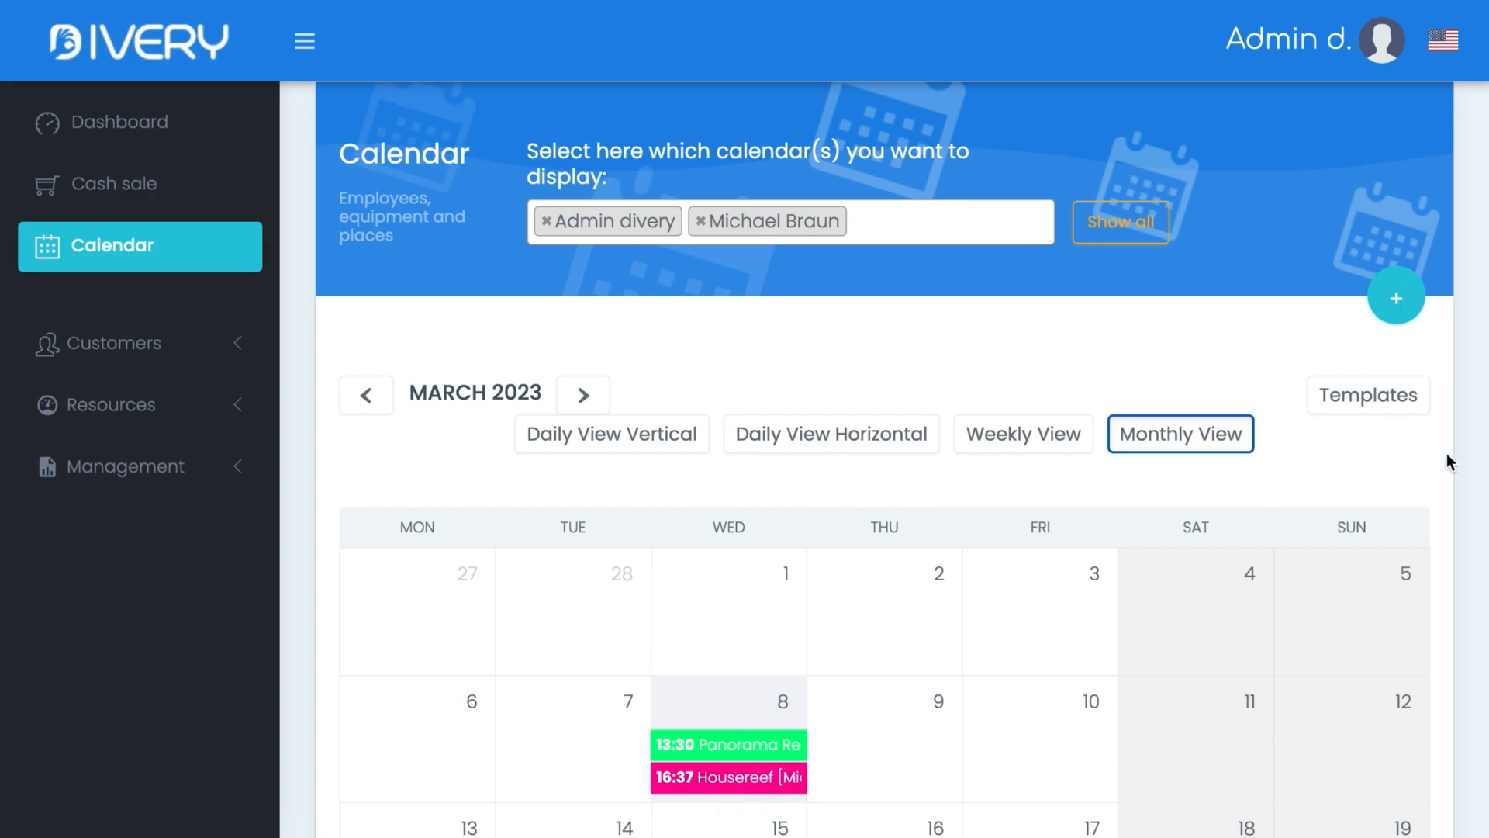
- Create a new appointment named "Housereef Check" with a yellow-green colour and continue to its resources
click(1390, 299)
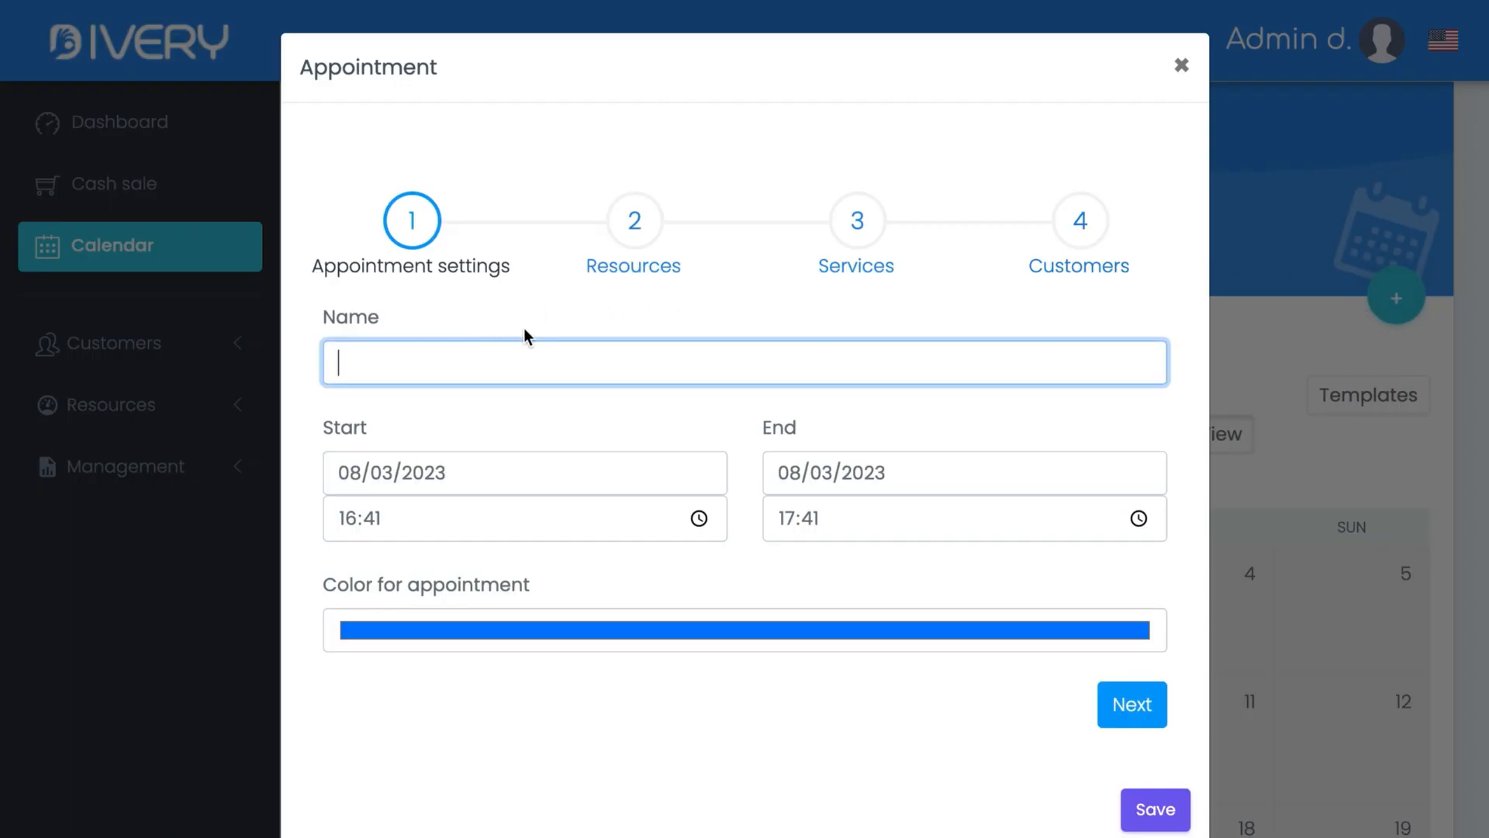
text(House)
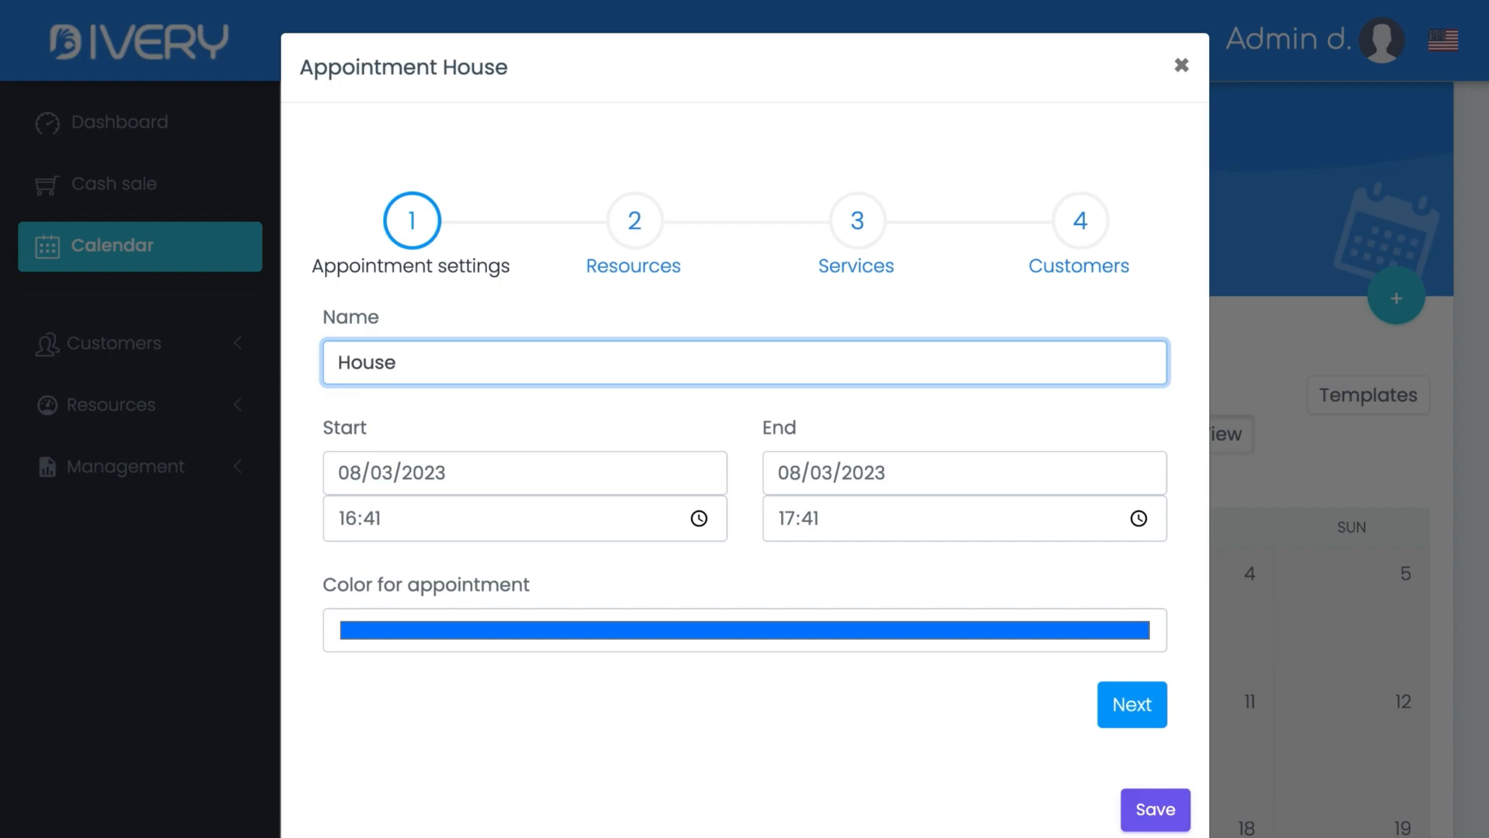
text(reef Check)
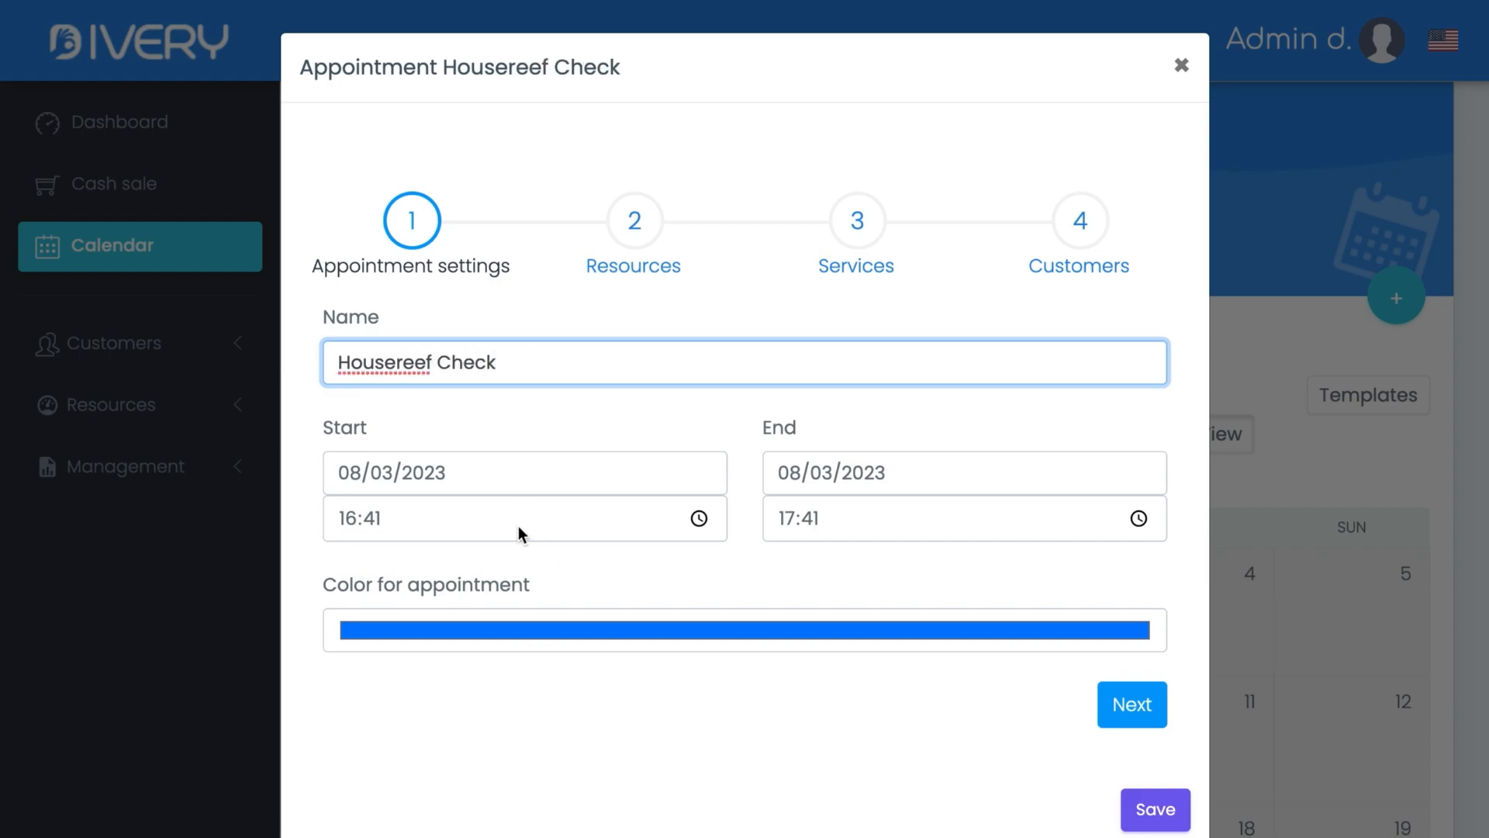
click(715, 630)
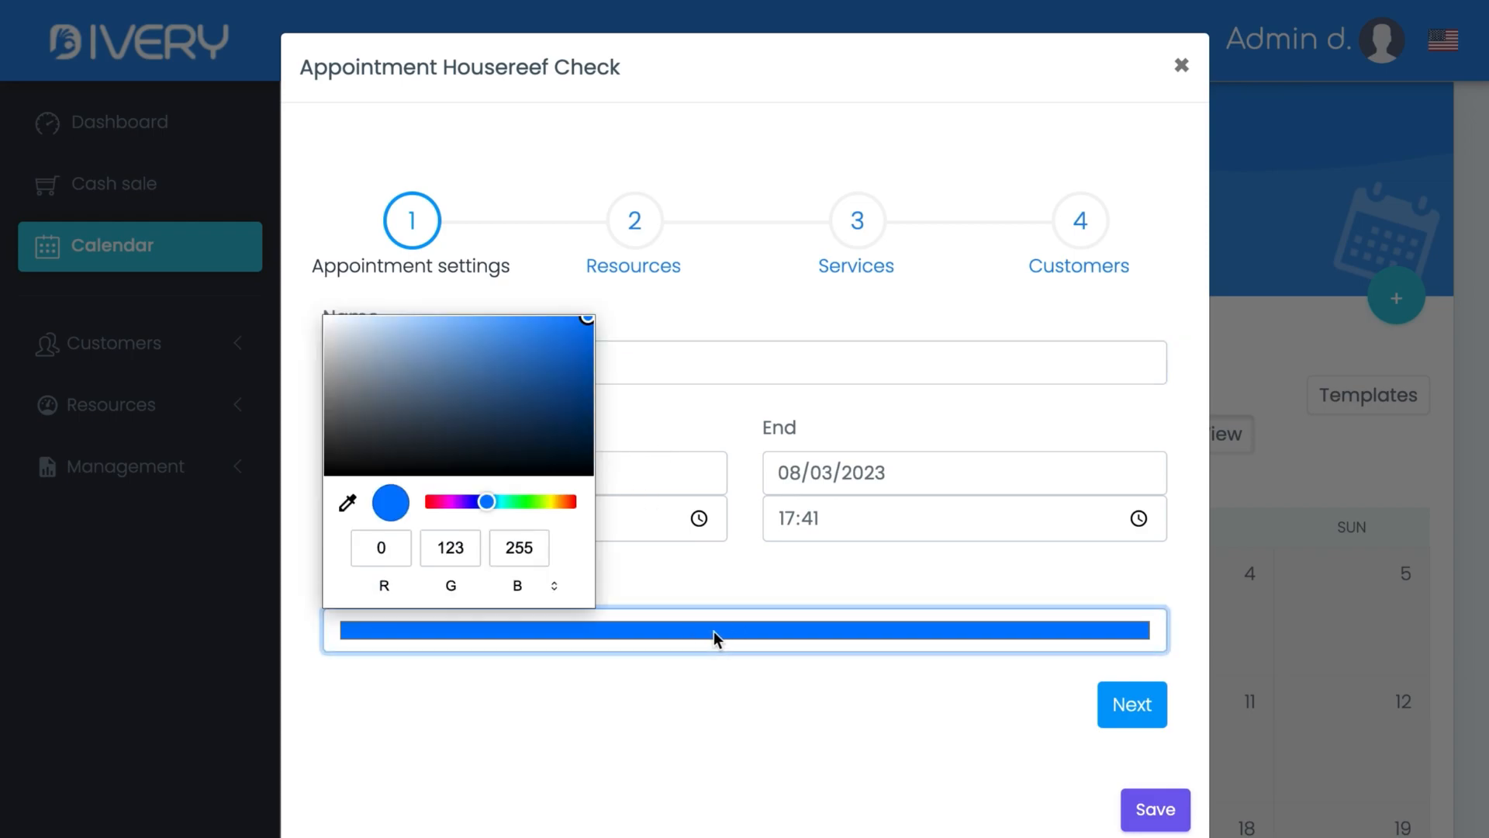
click(547, 501)
click(1117, 703)
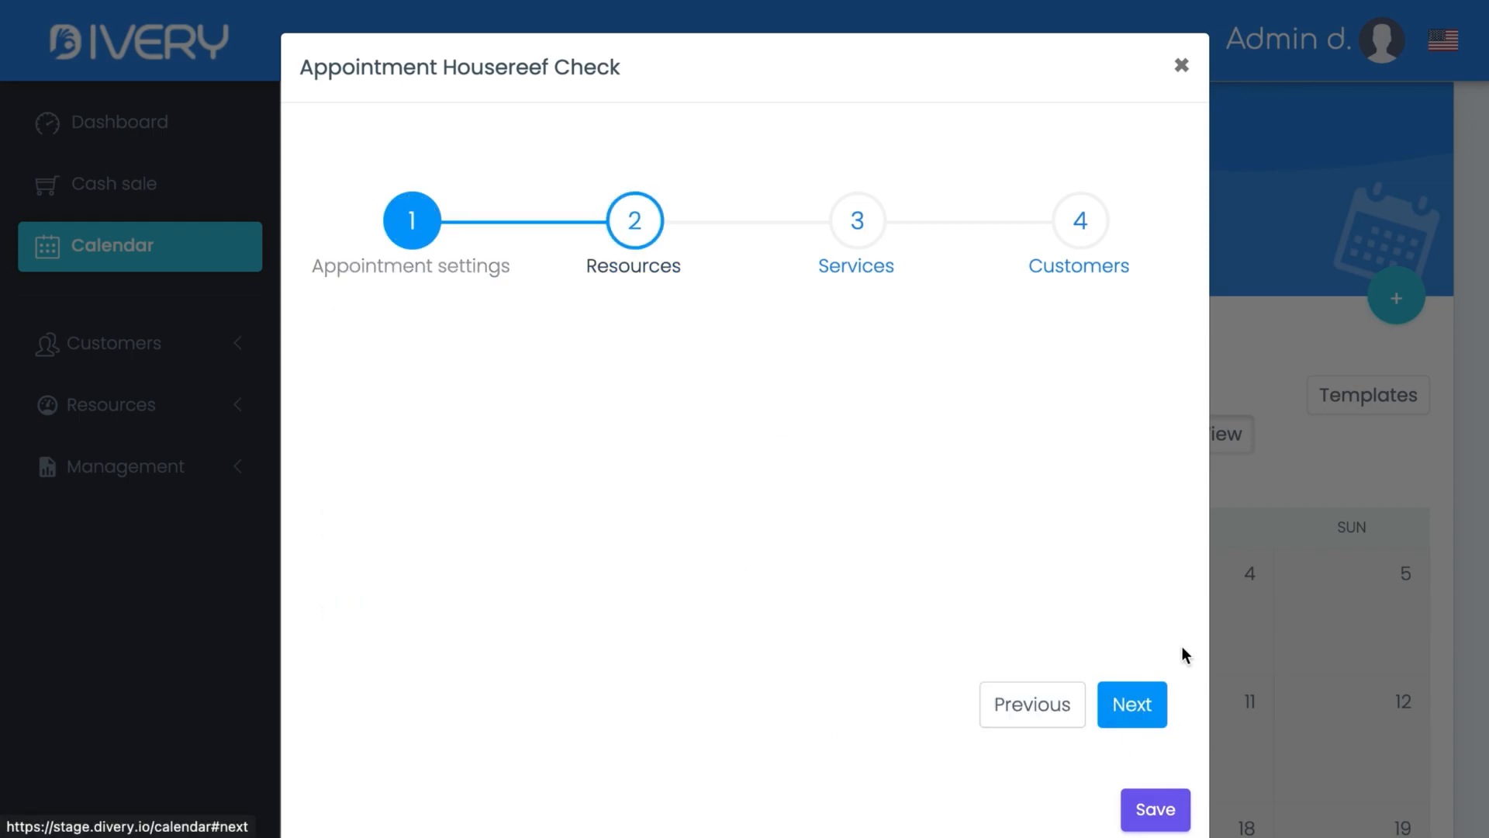
- Assign the last listed employee, the equipment "Flasche bis 10 l" and "Morgana", and the location Abu Dabab South to the appointment
click(489, 362)
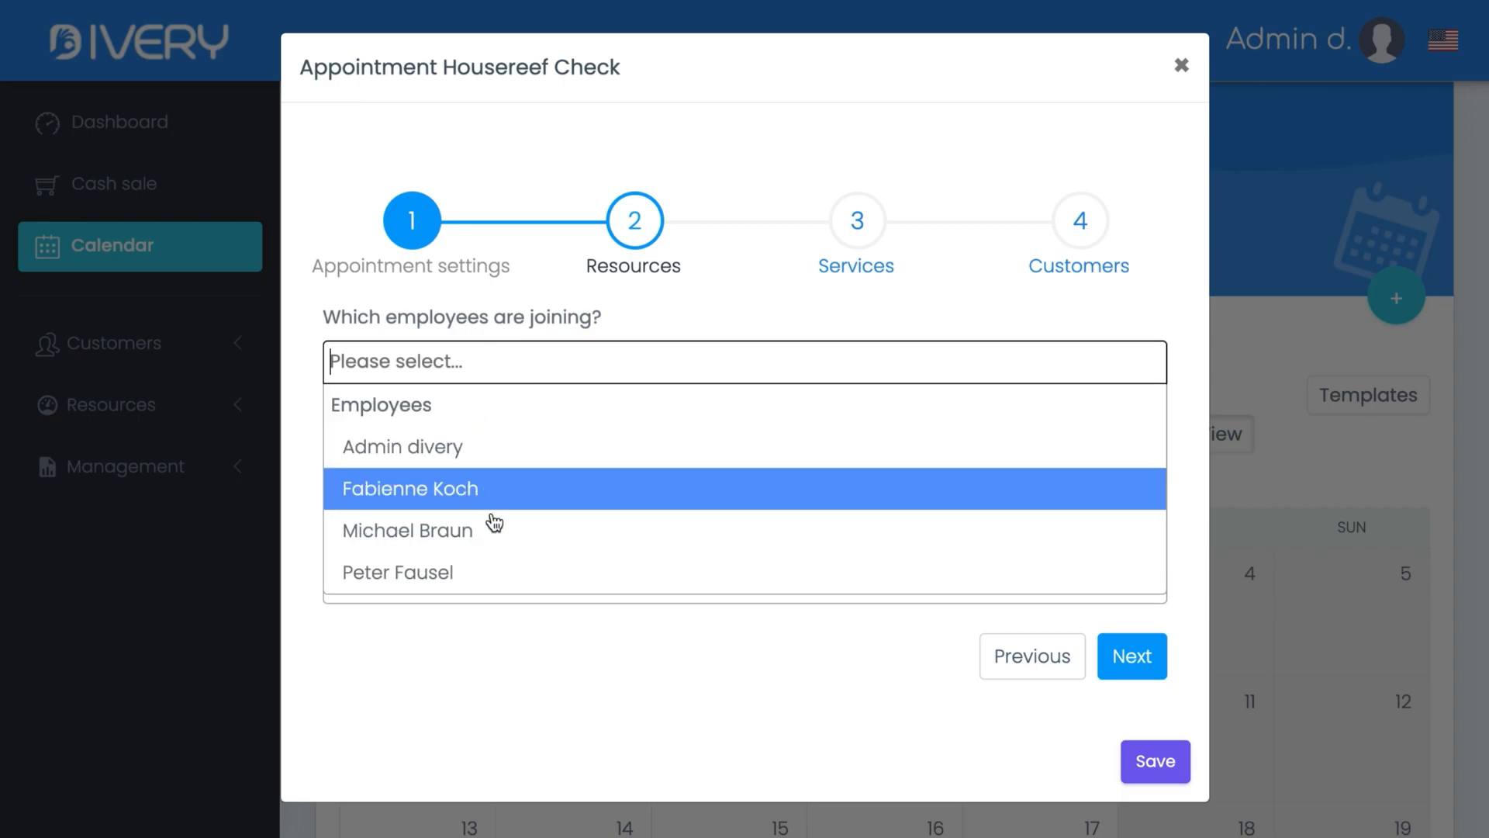
click(487, 574)
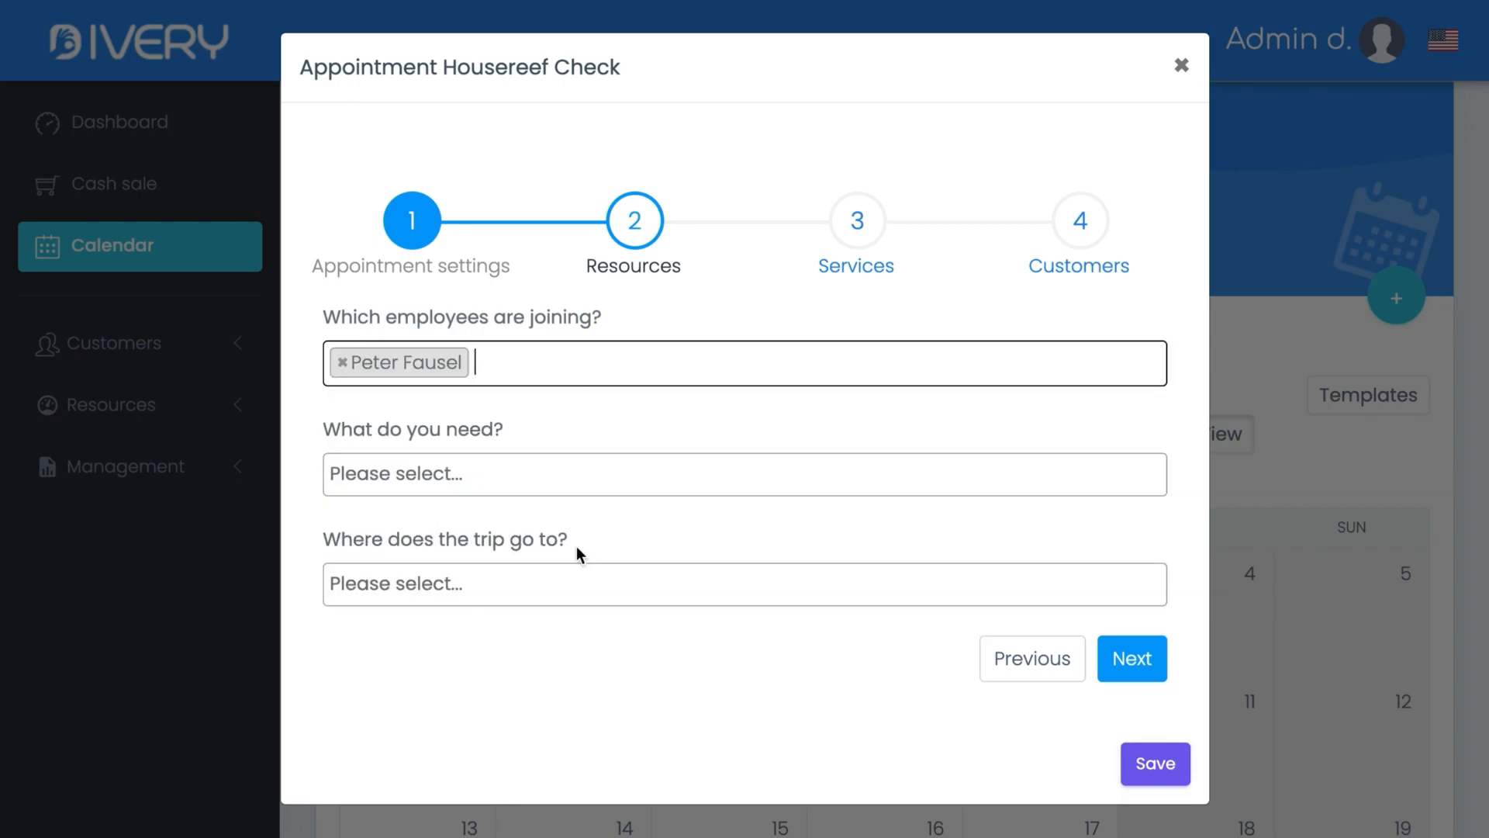
click(549, 474)
click(505, 607)
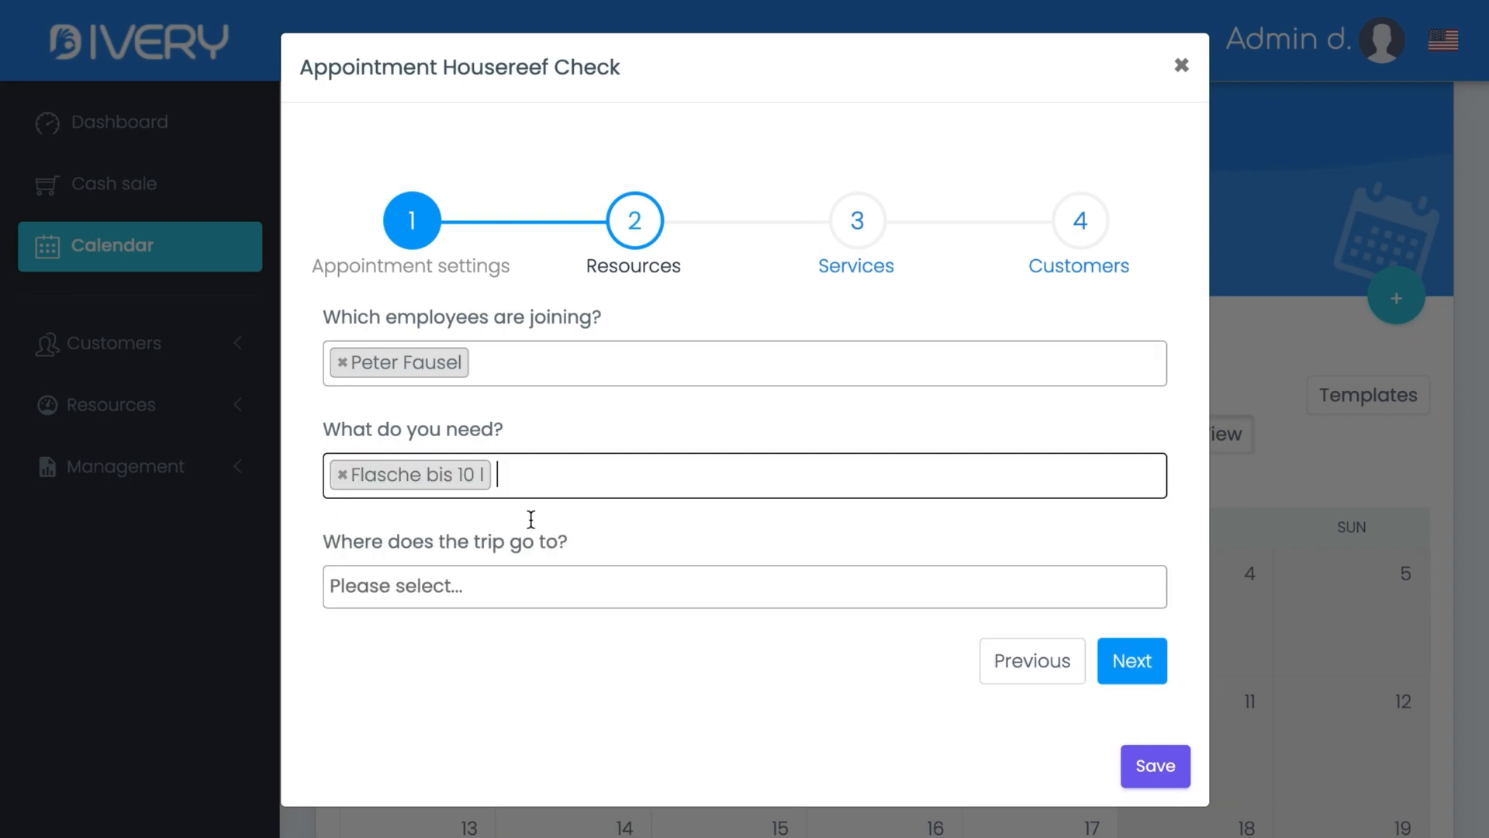
click(550, 479)
click(564, 655)
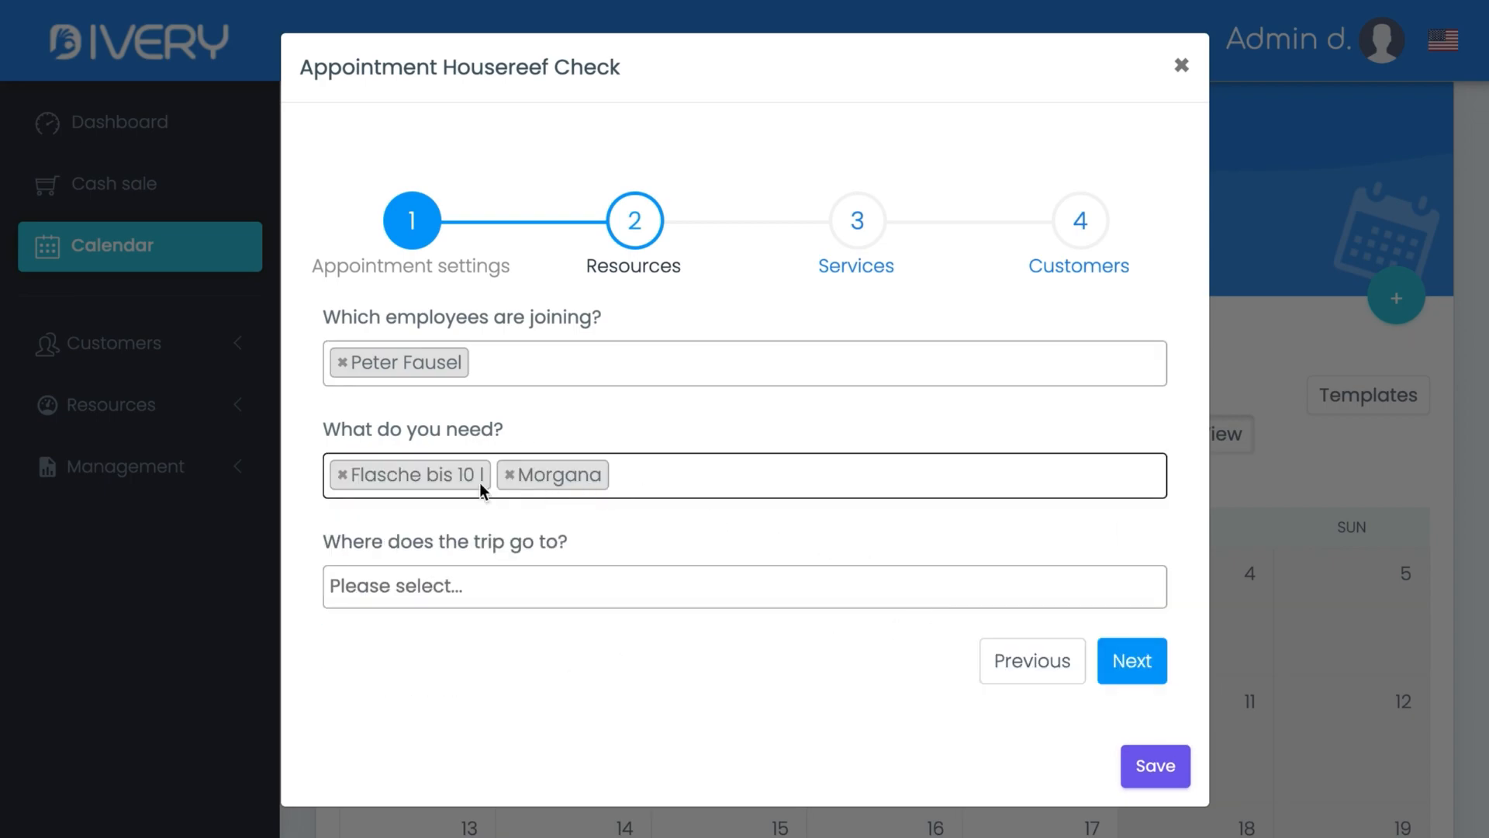
click(510, 594)
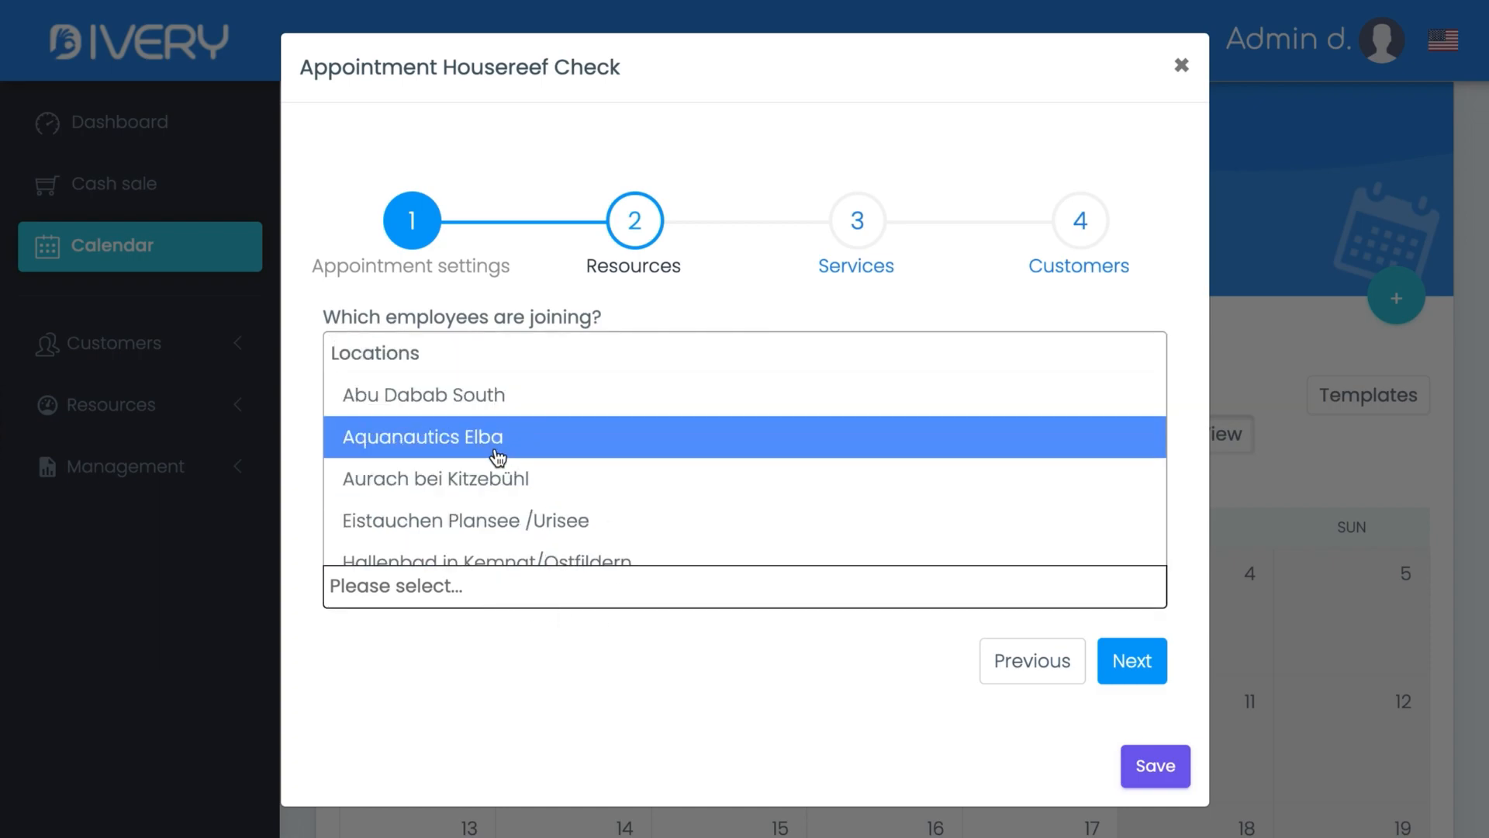
click(491, 394)
click(1127, 663)
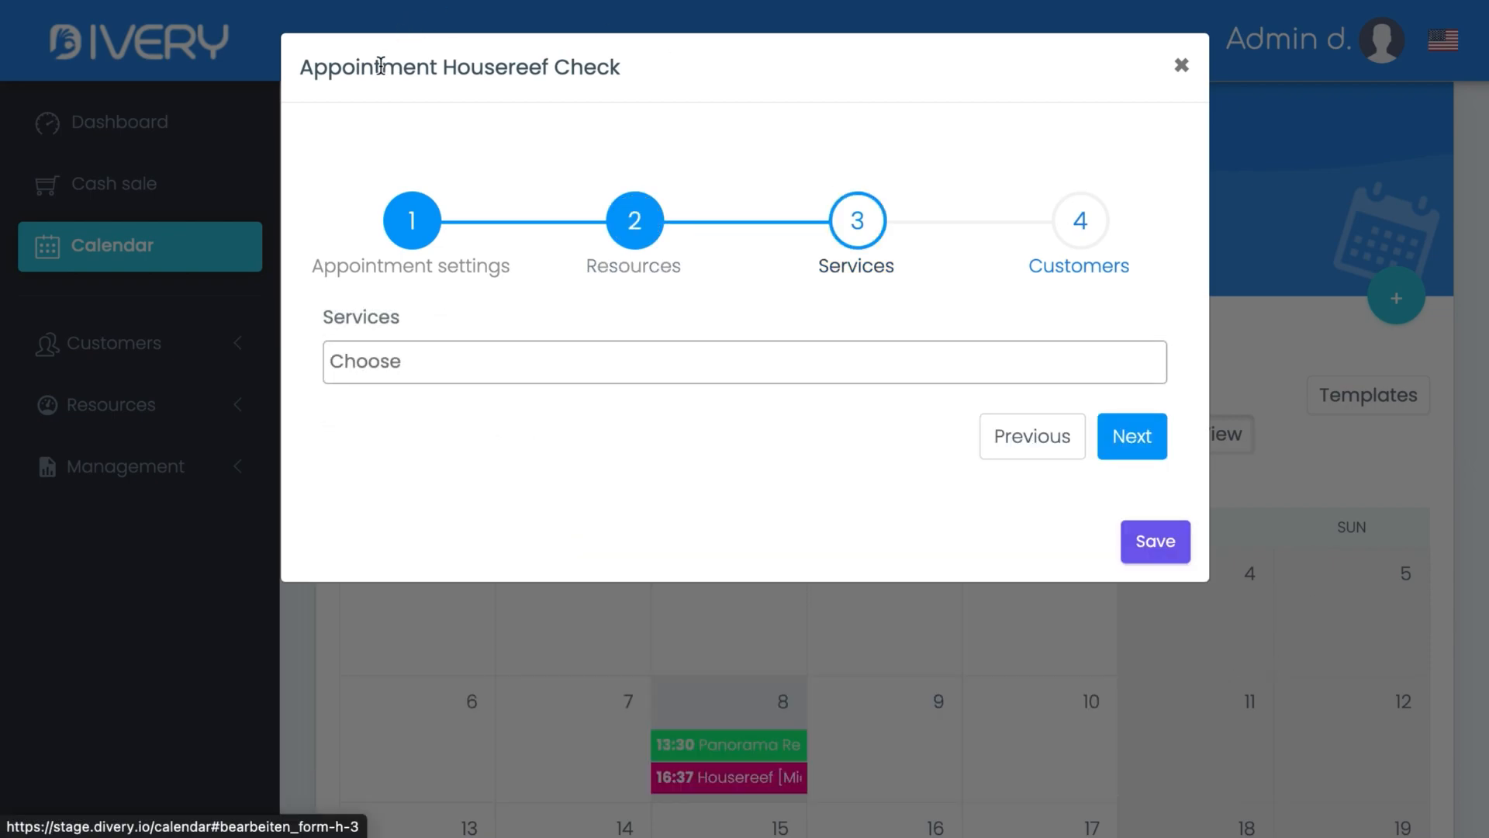
- Add the Diving service to the appointment and continue to the customer settings
click(463, 350)
click(387, 448)
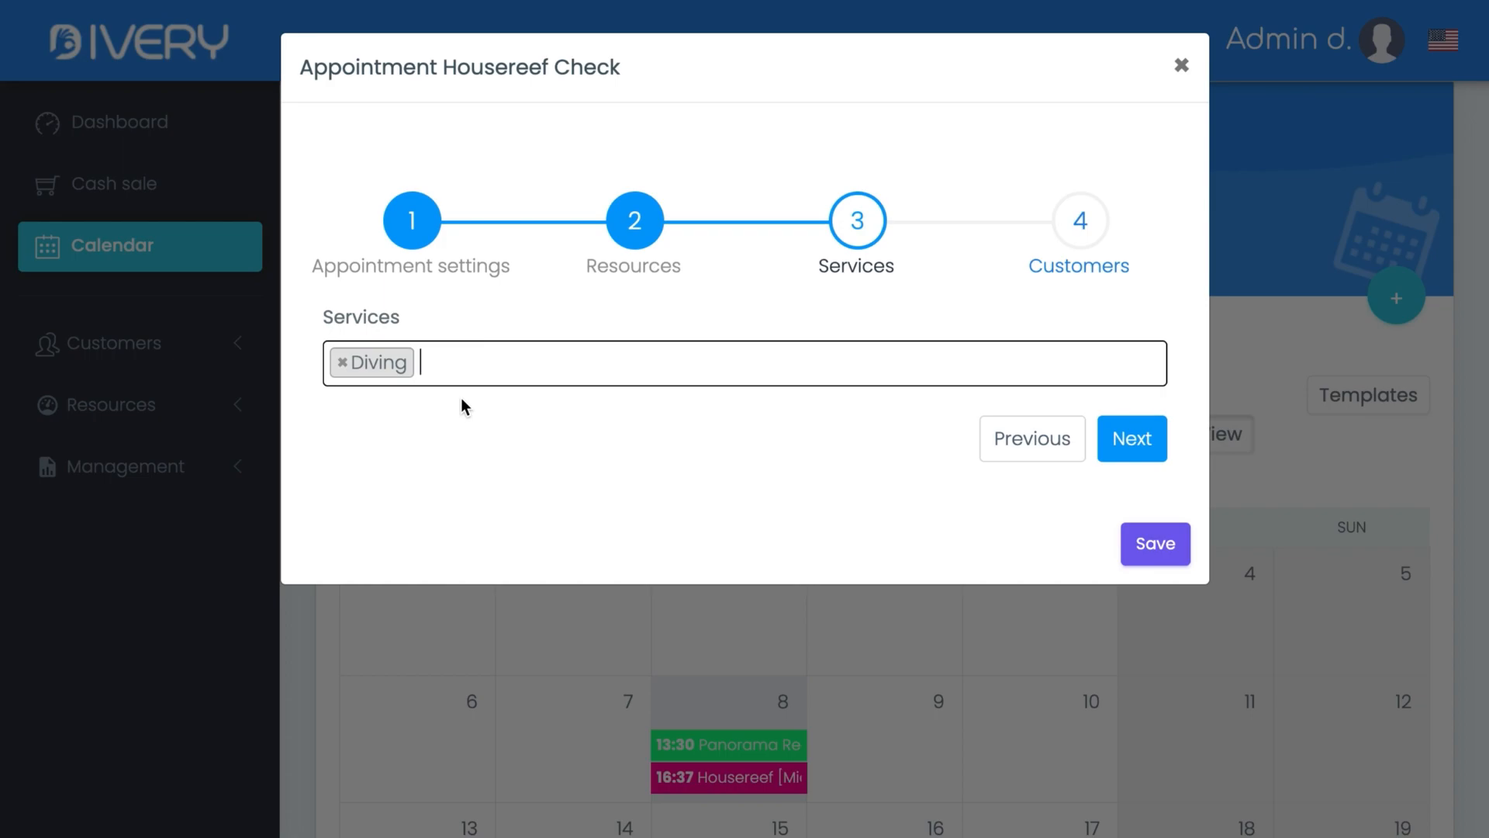
click(1117, 436)
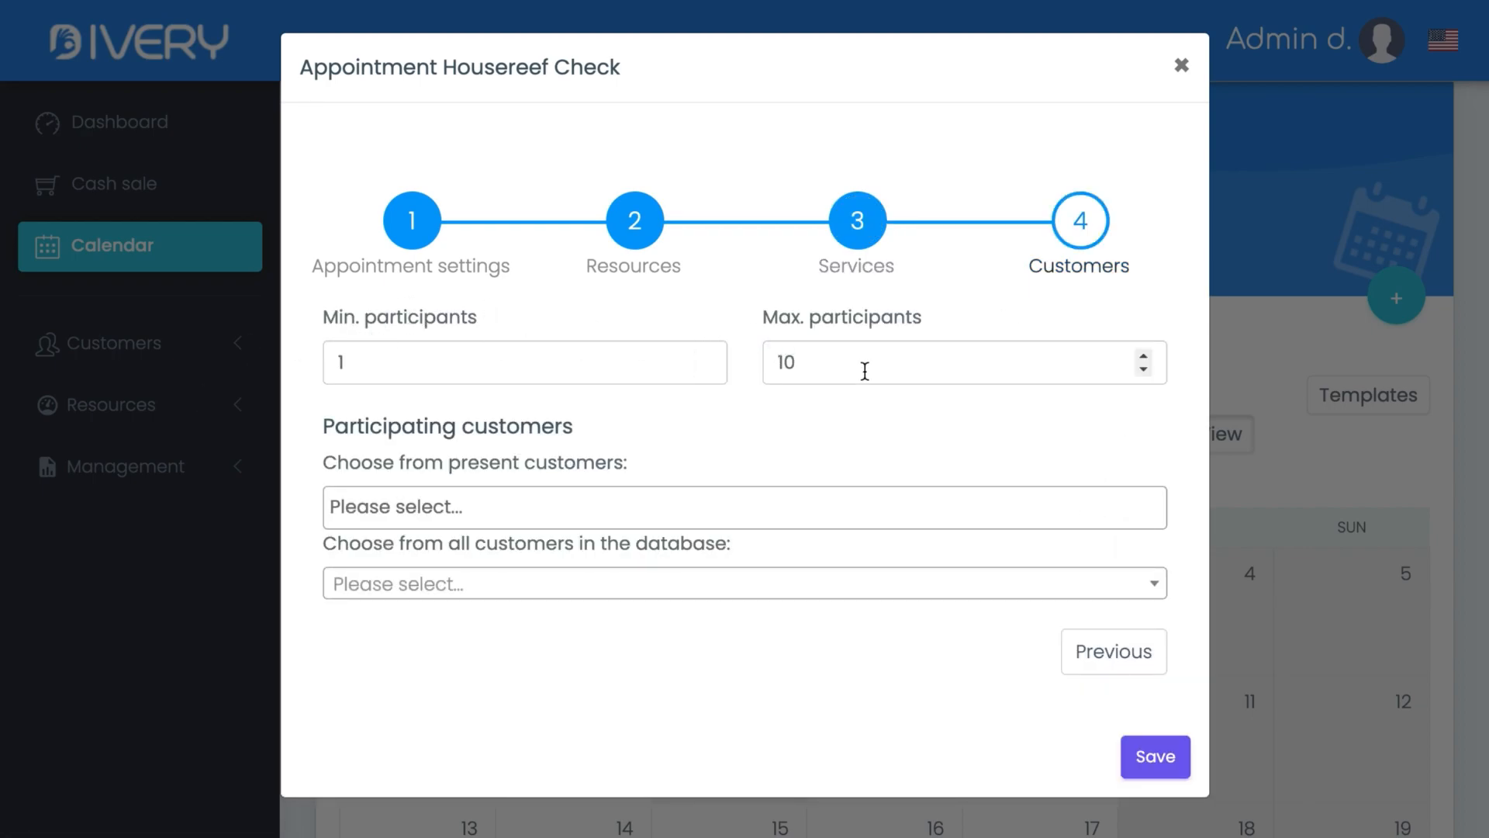
- Add four present customers as participants, finding the last two by first name and box number, and save the appointment
click(548, 506)
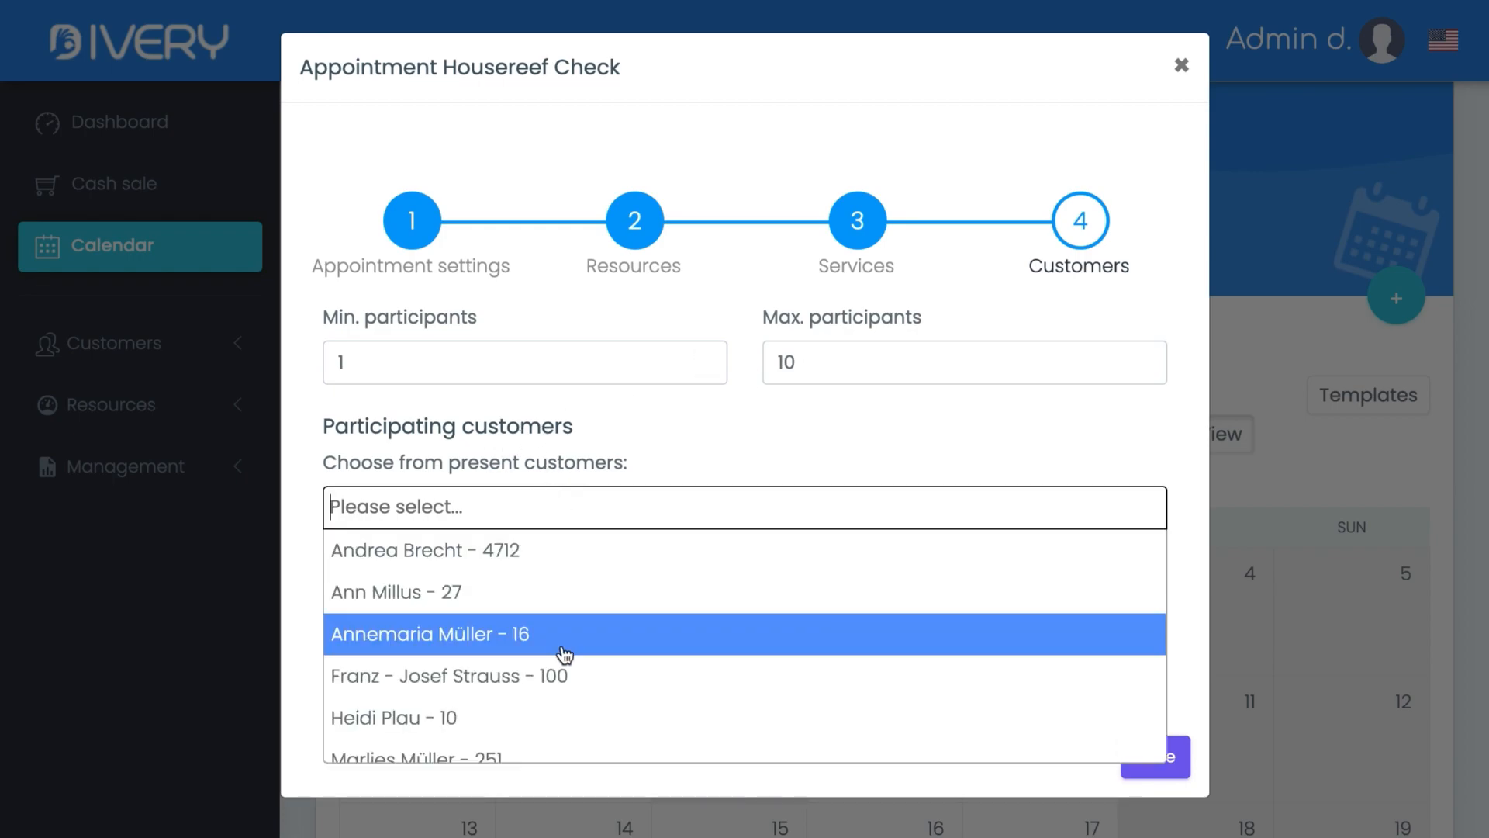
click(564, 644)
click(676, 507)
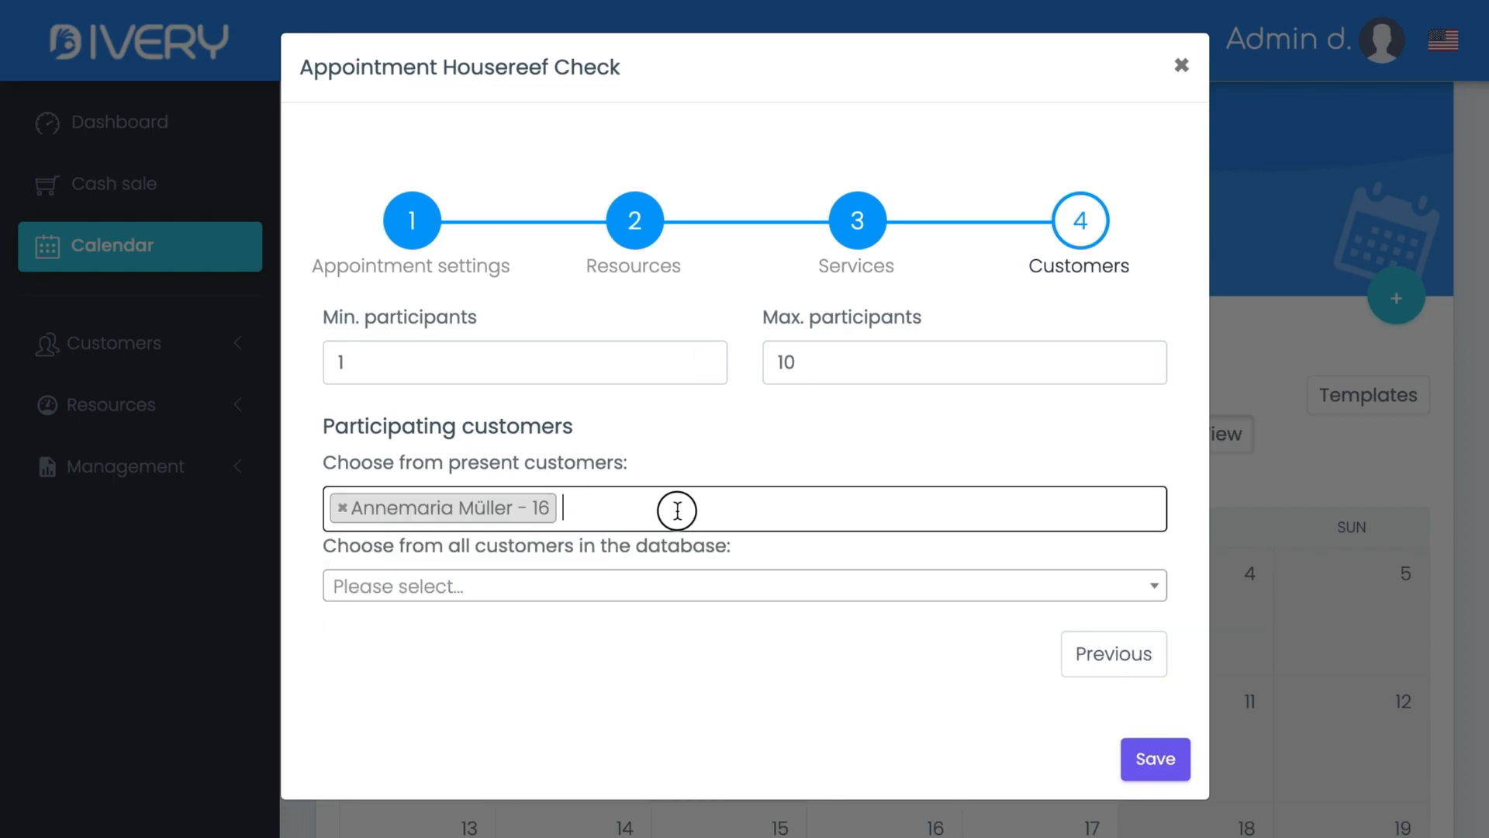
click(643, 605)
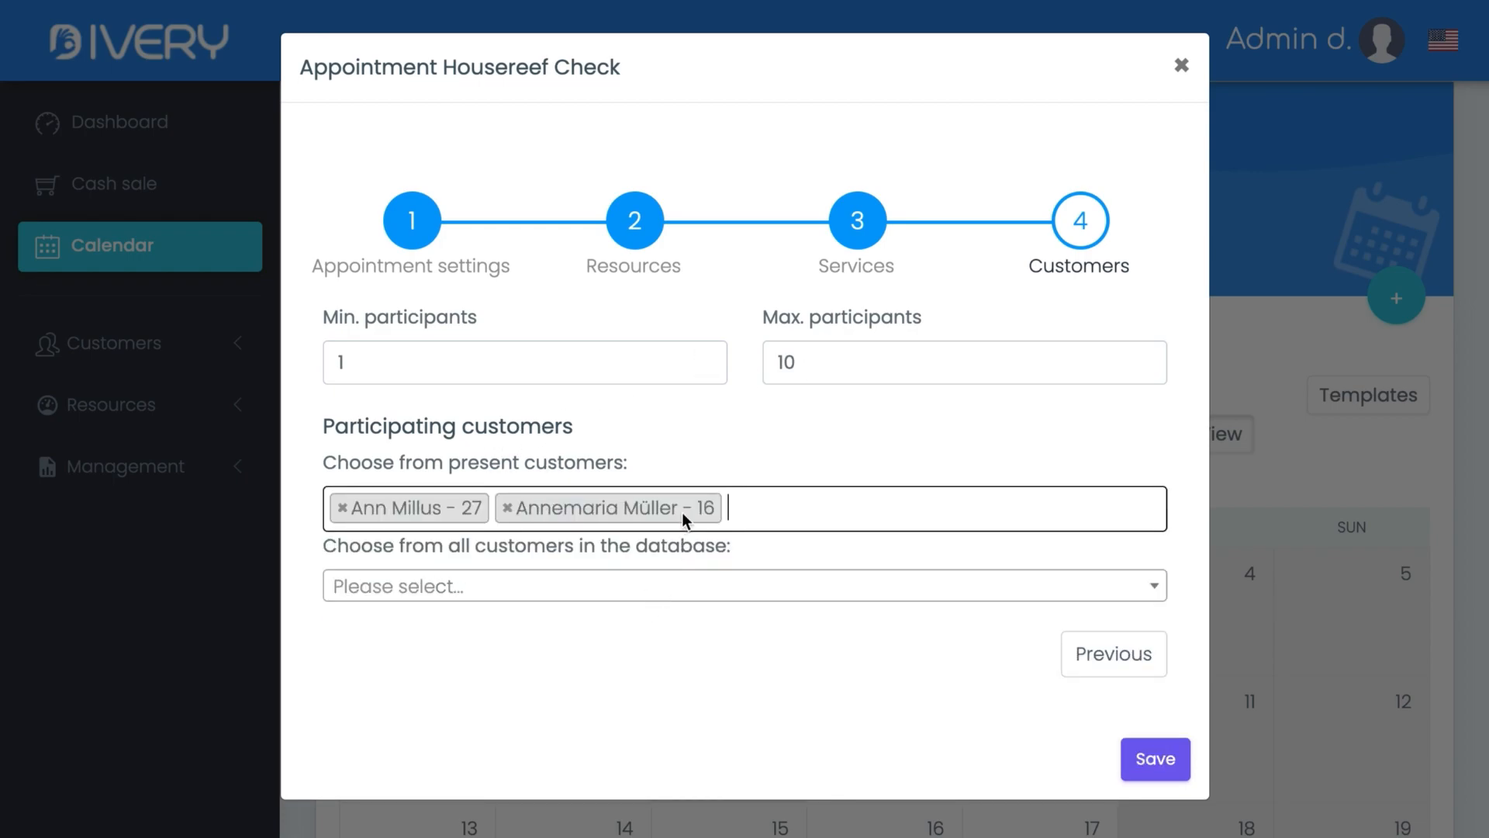
click(796, 510)
text(san)
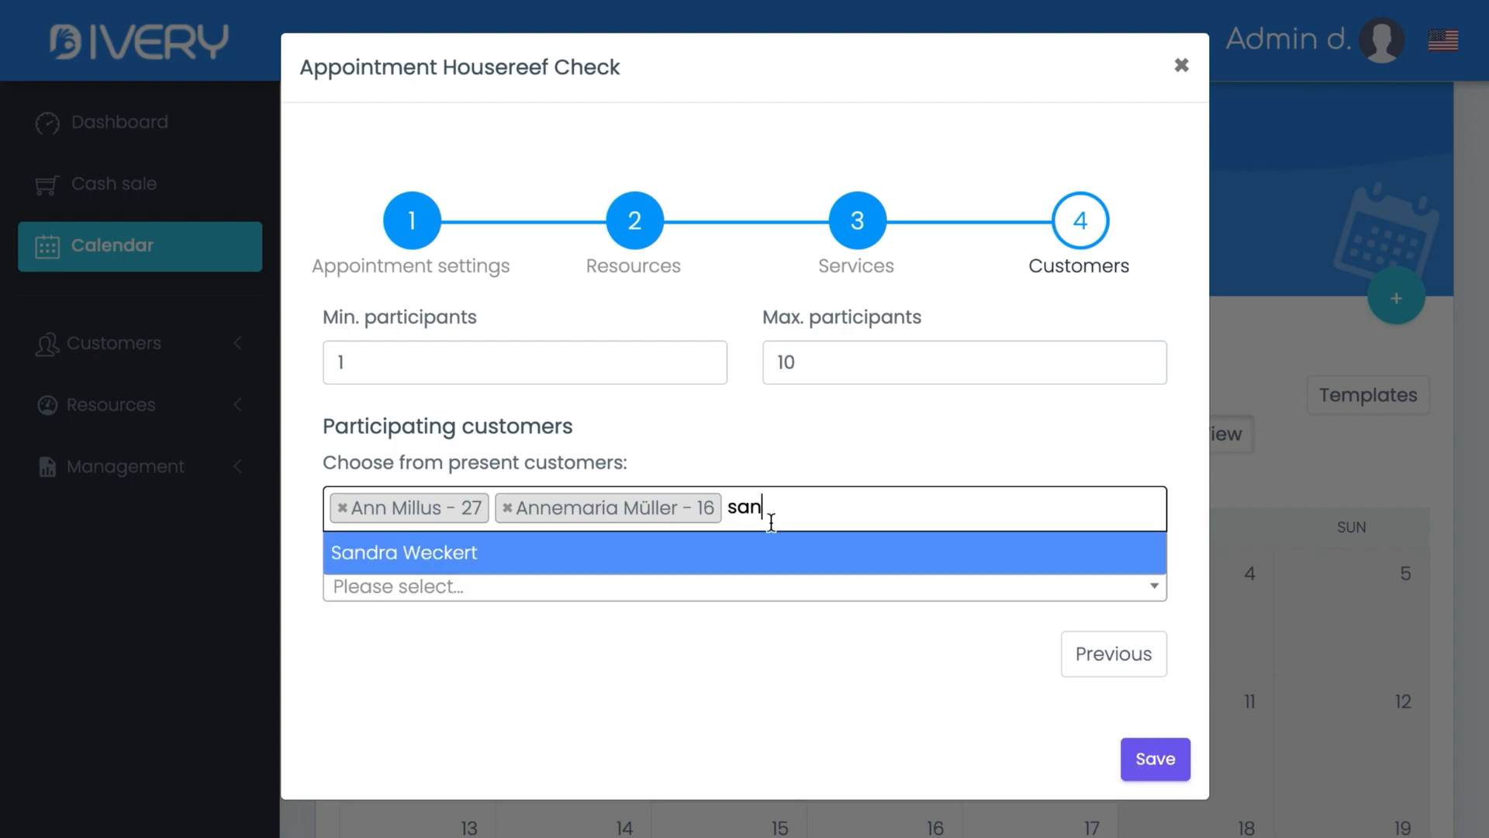
click(432, 552)
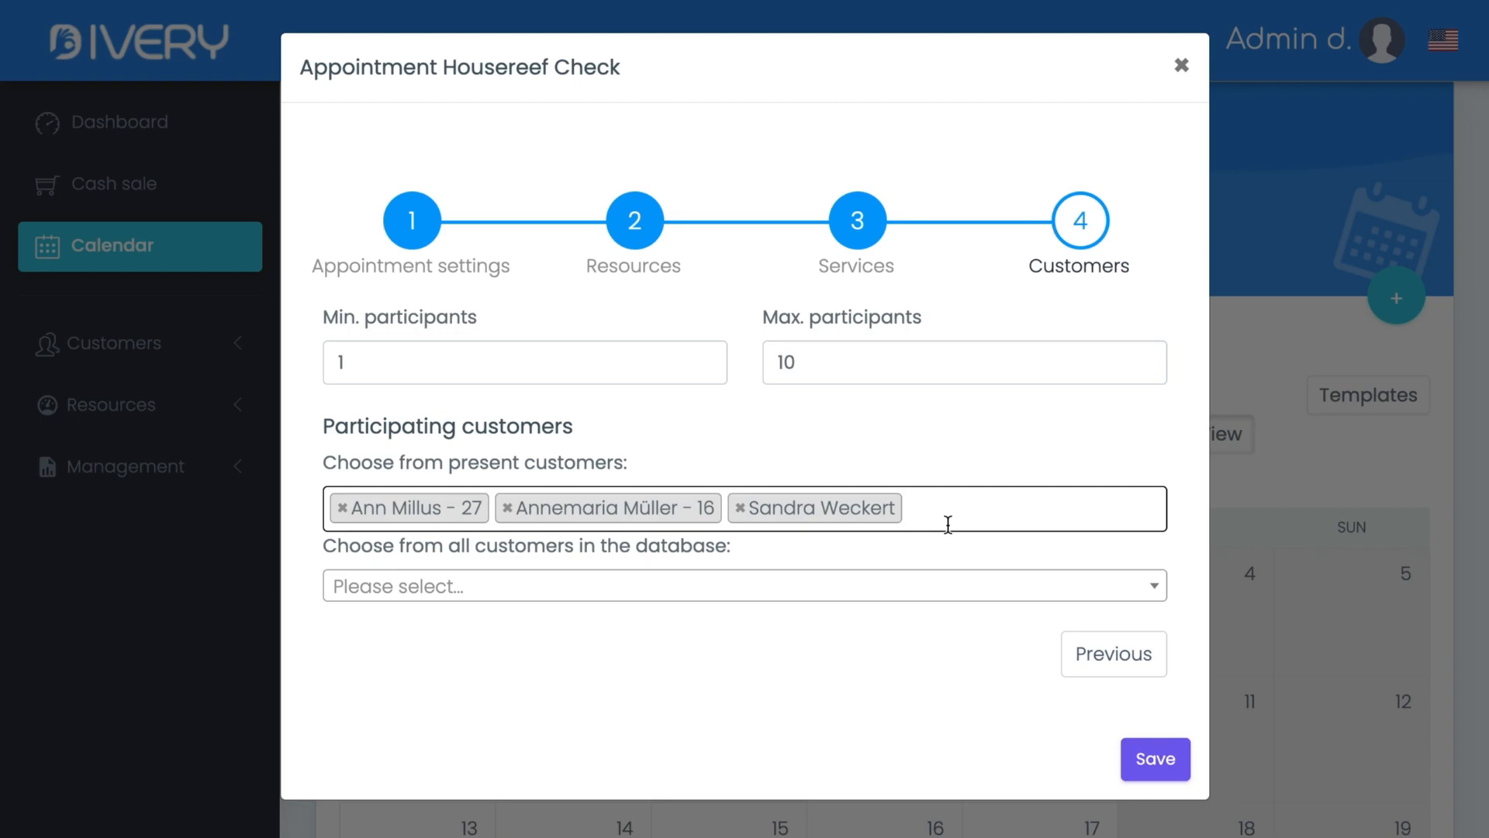
text(11)
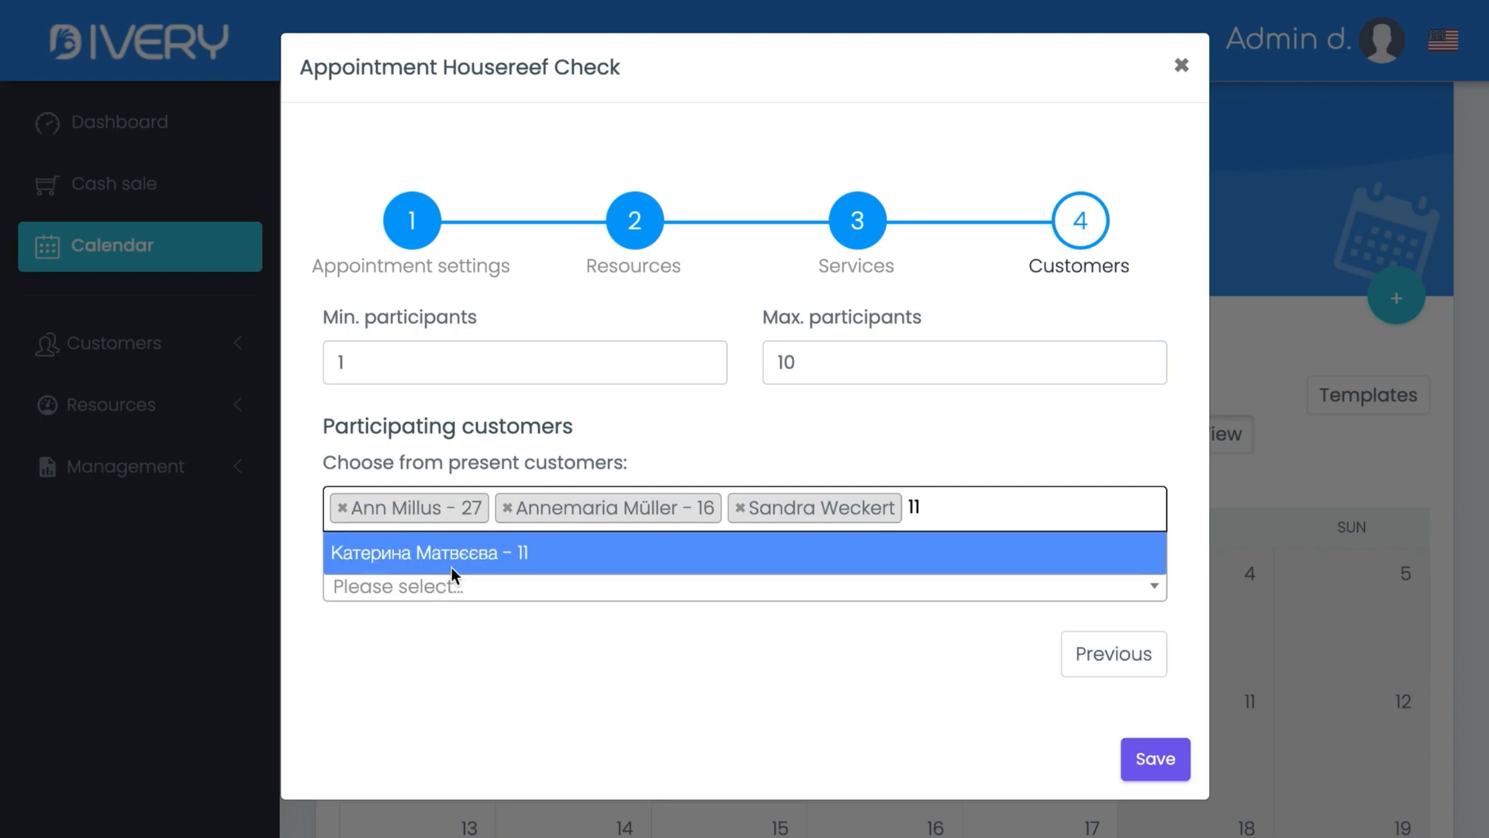
click(499, 555)
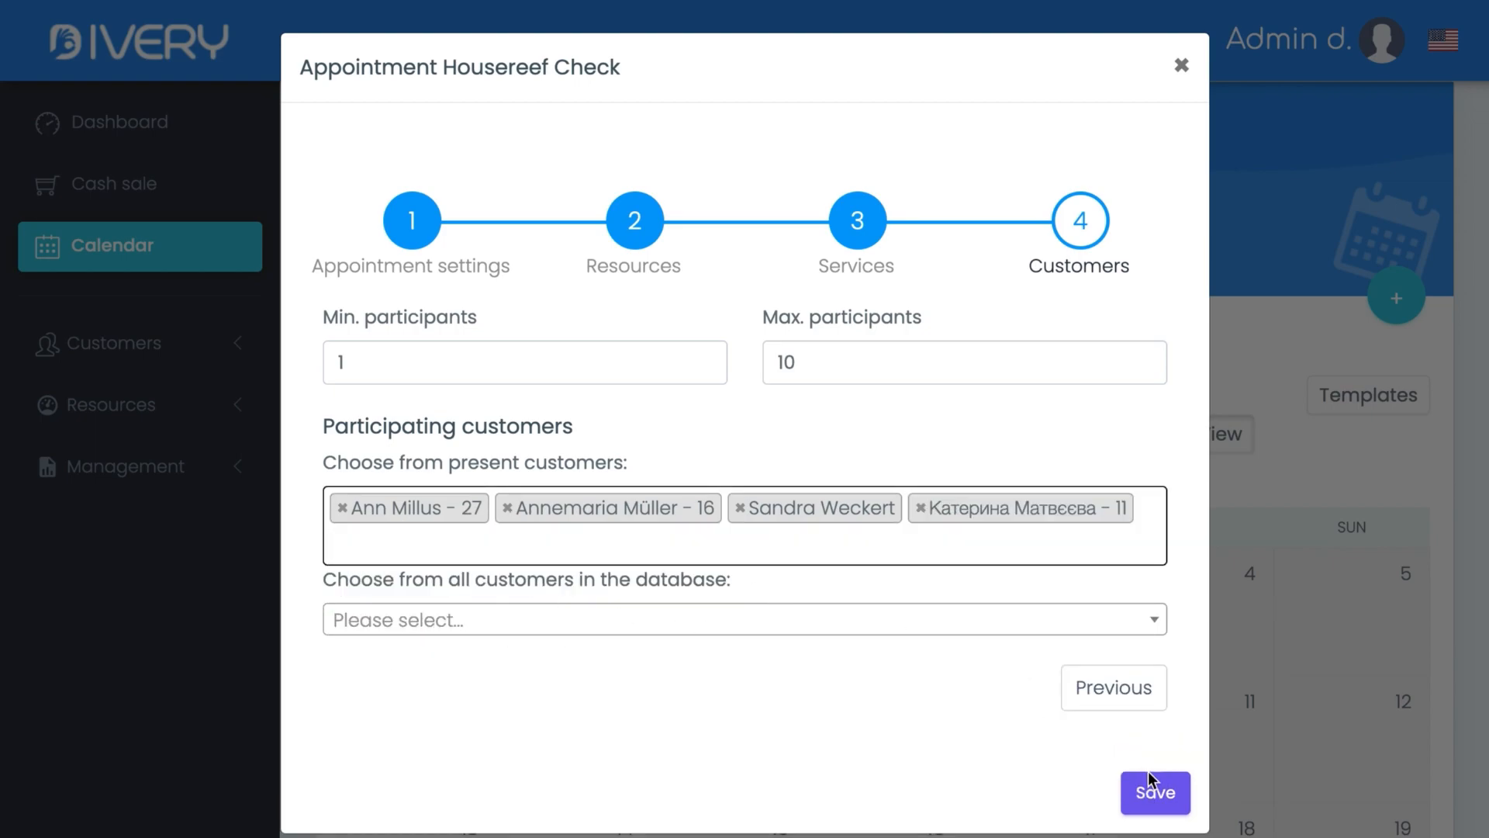
click(1157, 790)
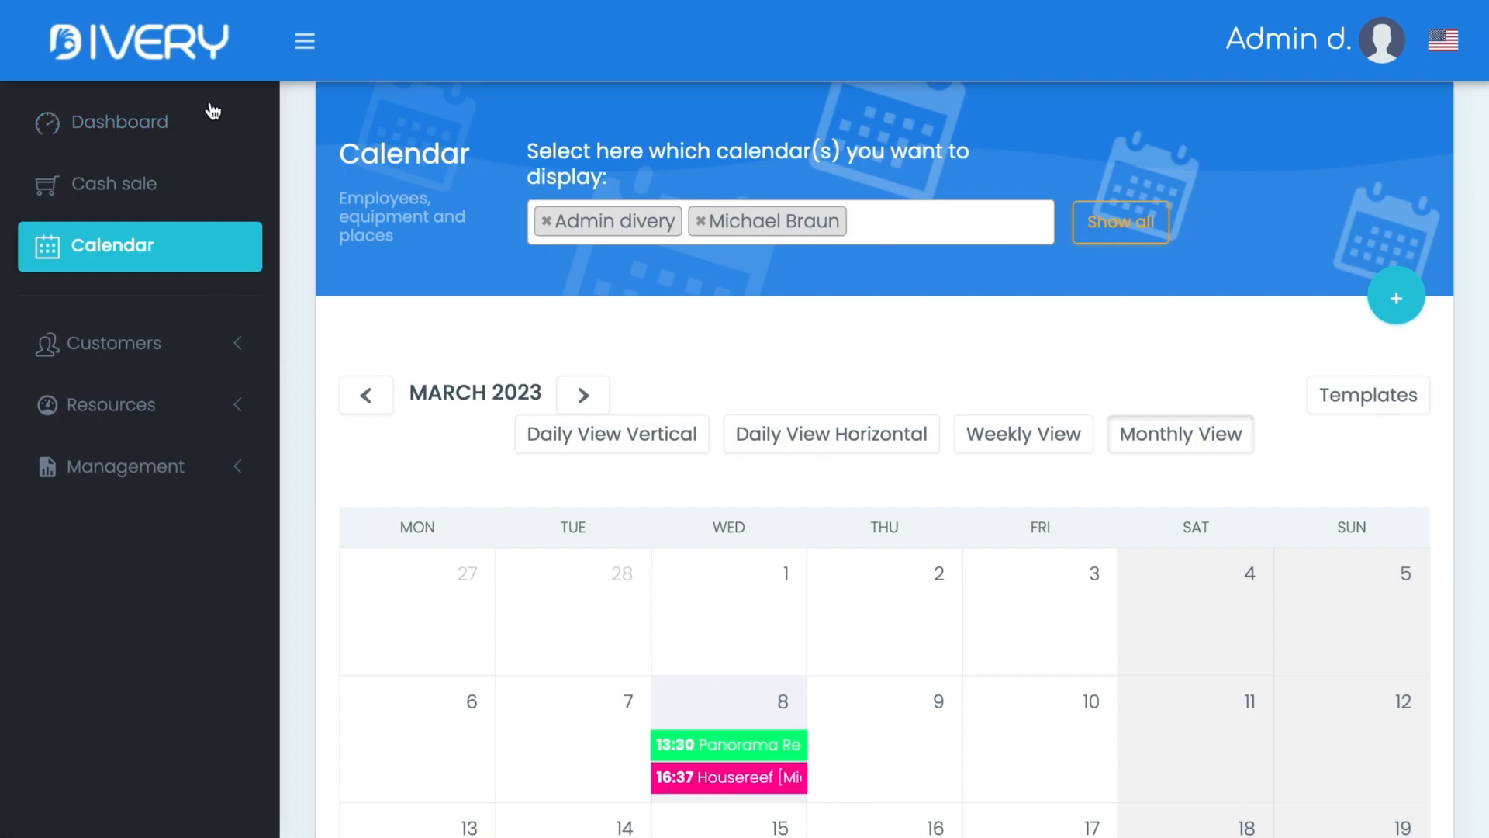
- Open the participant list of the Housereef appointment from the dashboard's next appointments
click(160, 123)
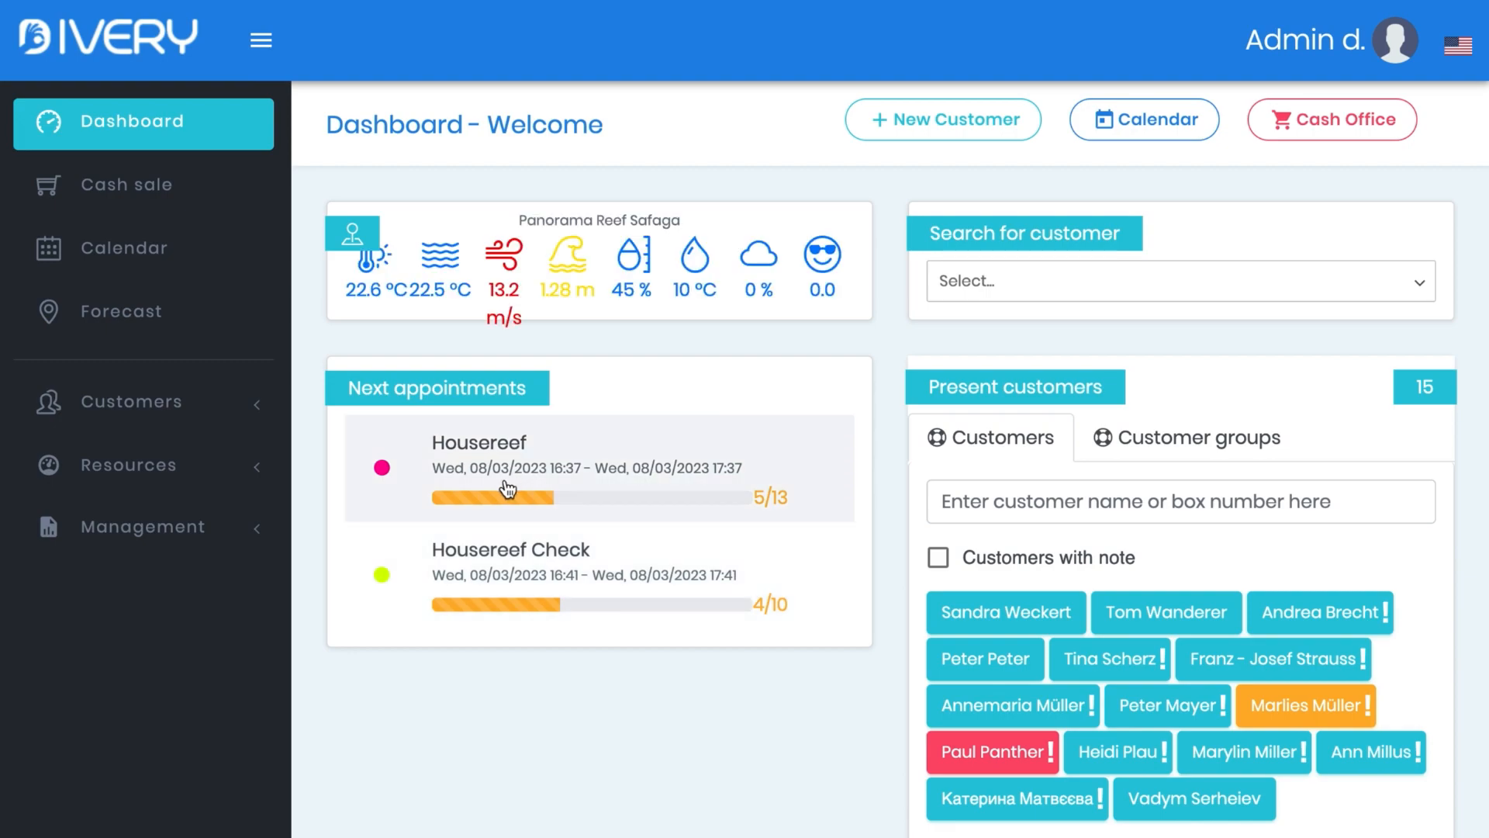
click(508, 489)
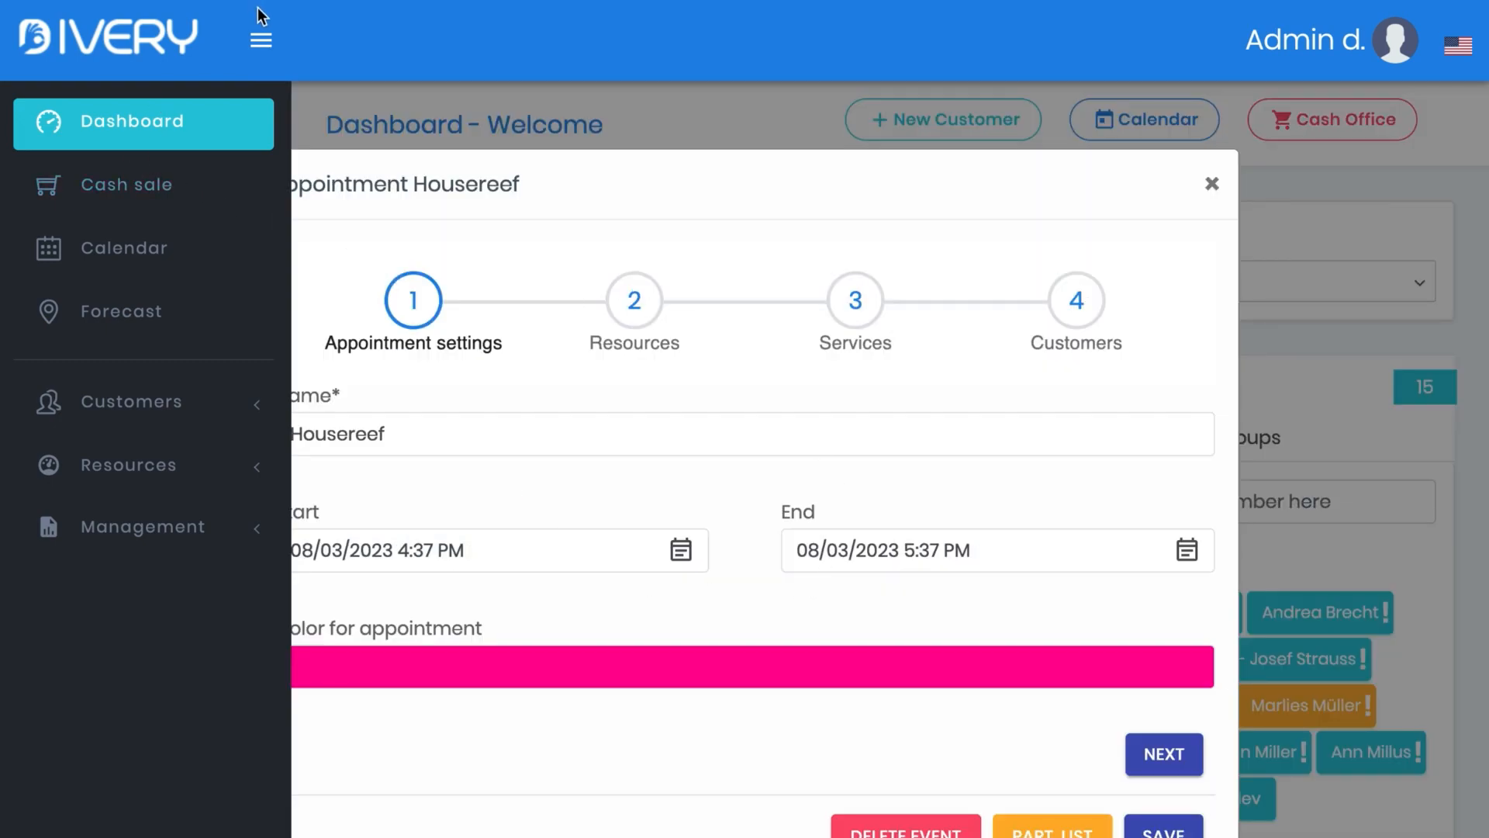
click(261, 42)
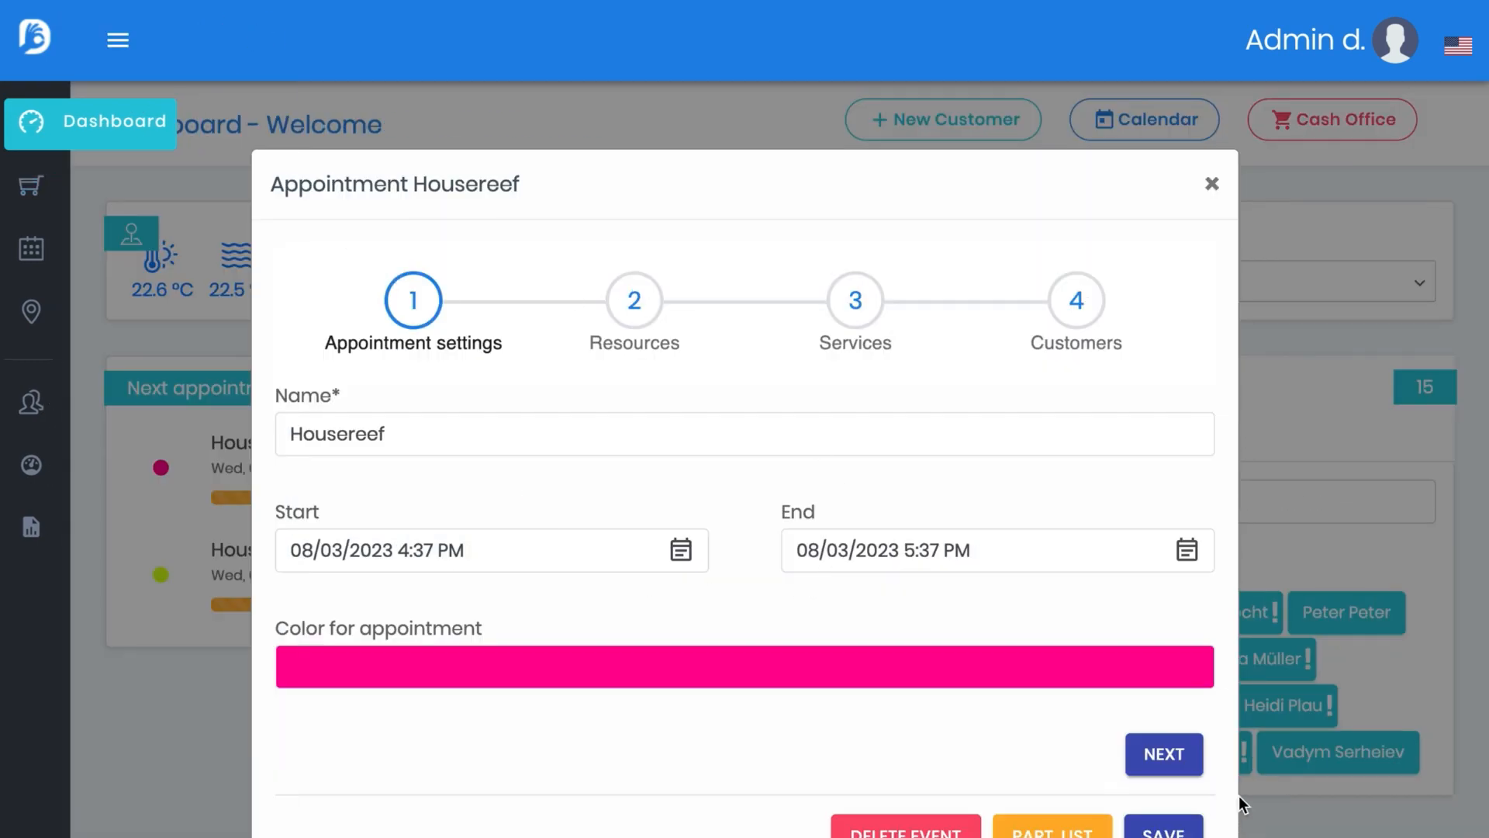
scroll(1058, 754, down, 1)
click(1054, 758)
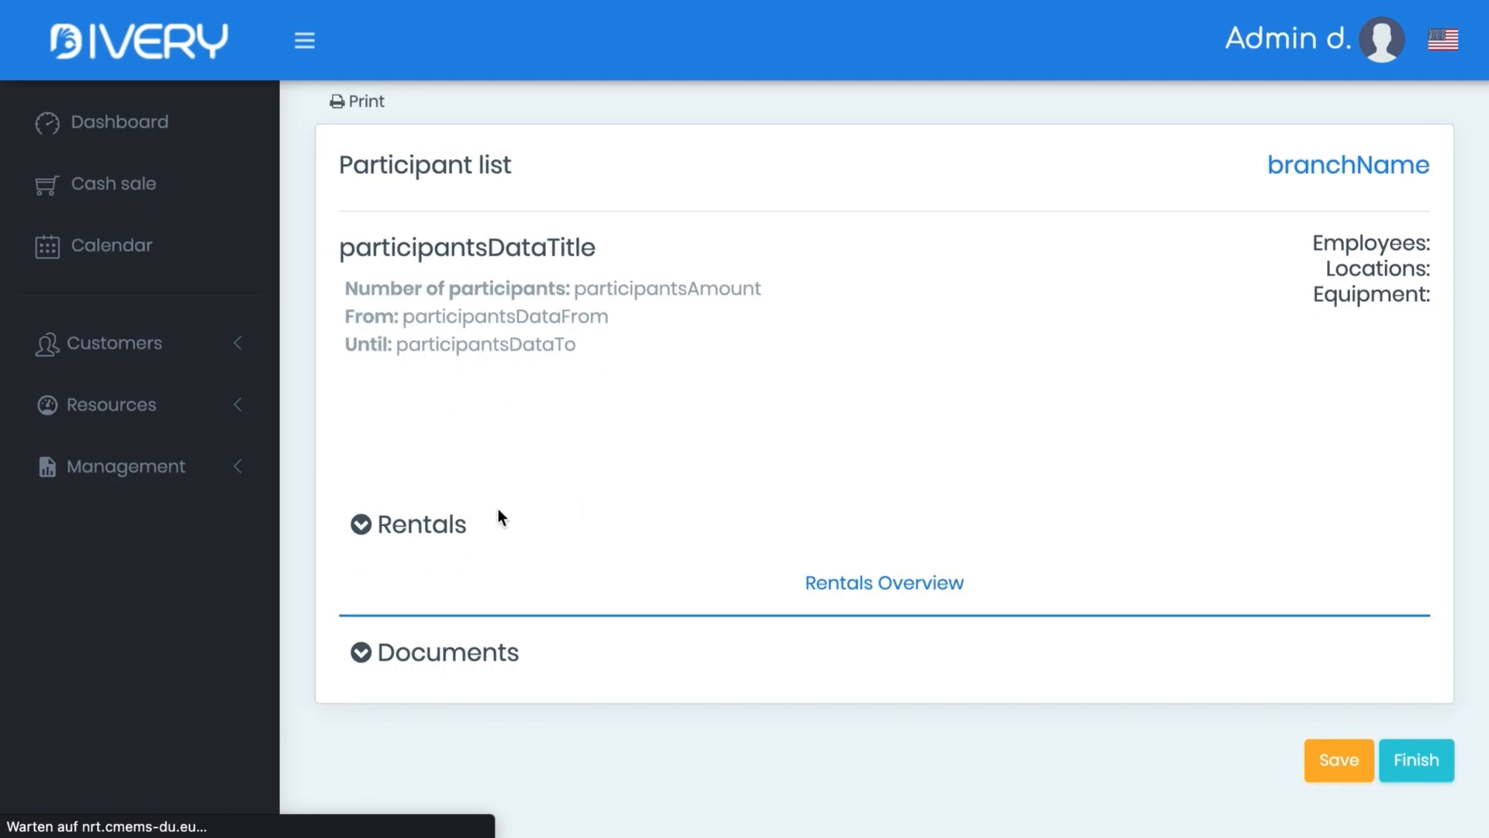
- Examine the dive group choices and the note field for the first participant in the list
scroll(515, 509, down, 5)
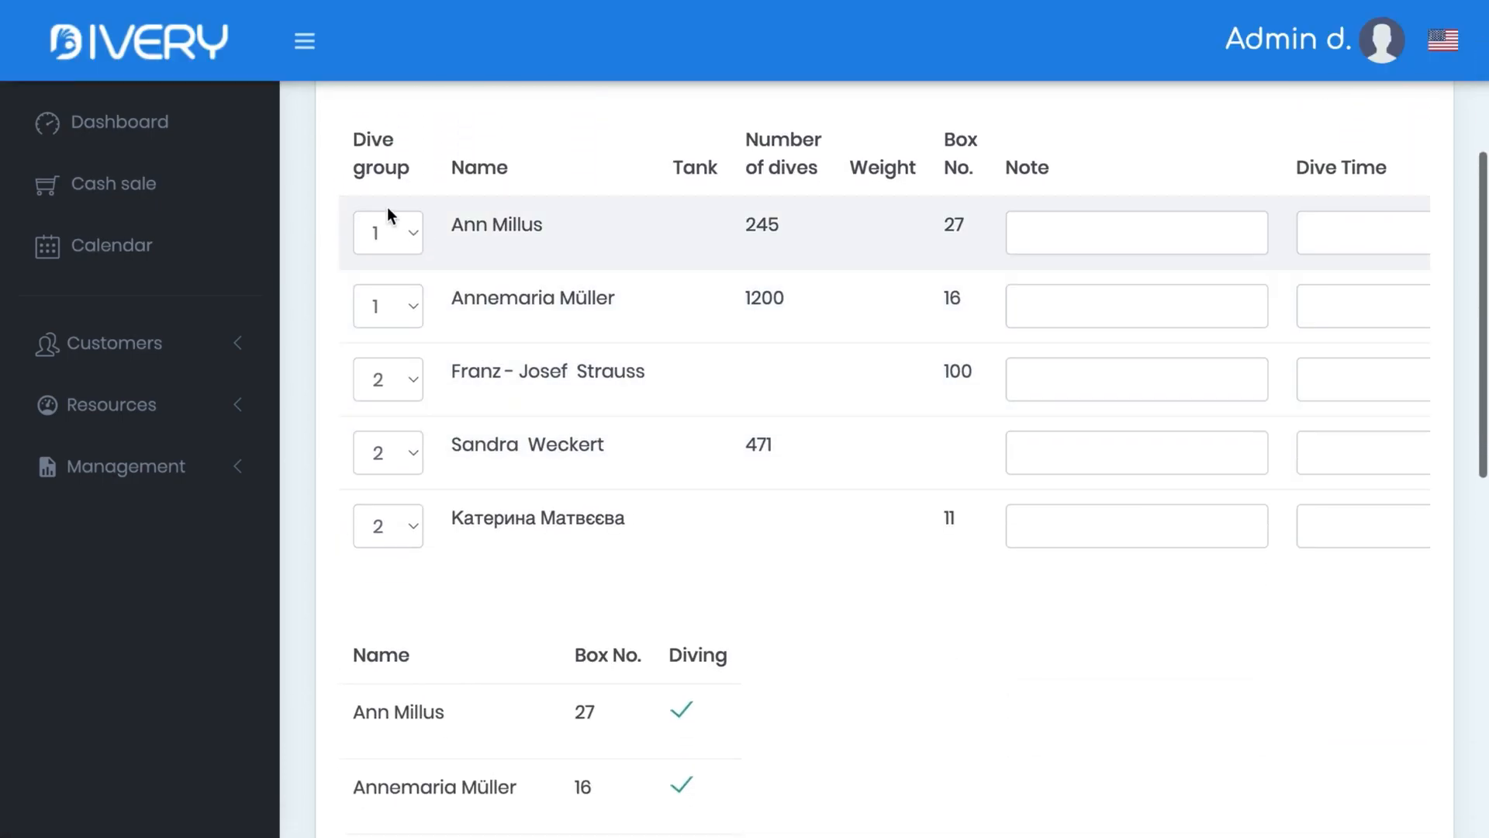
click(404, 232)
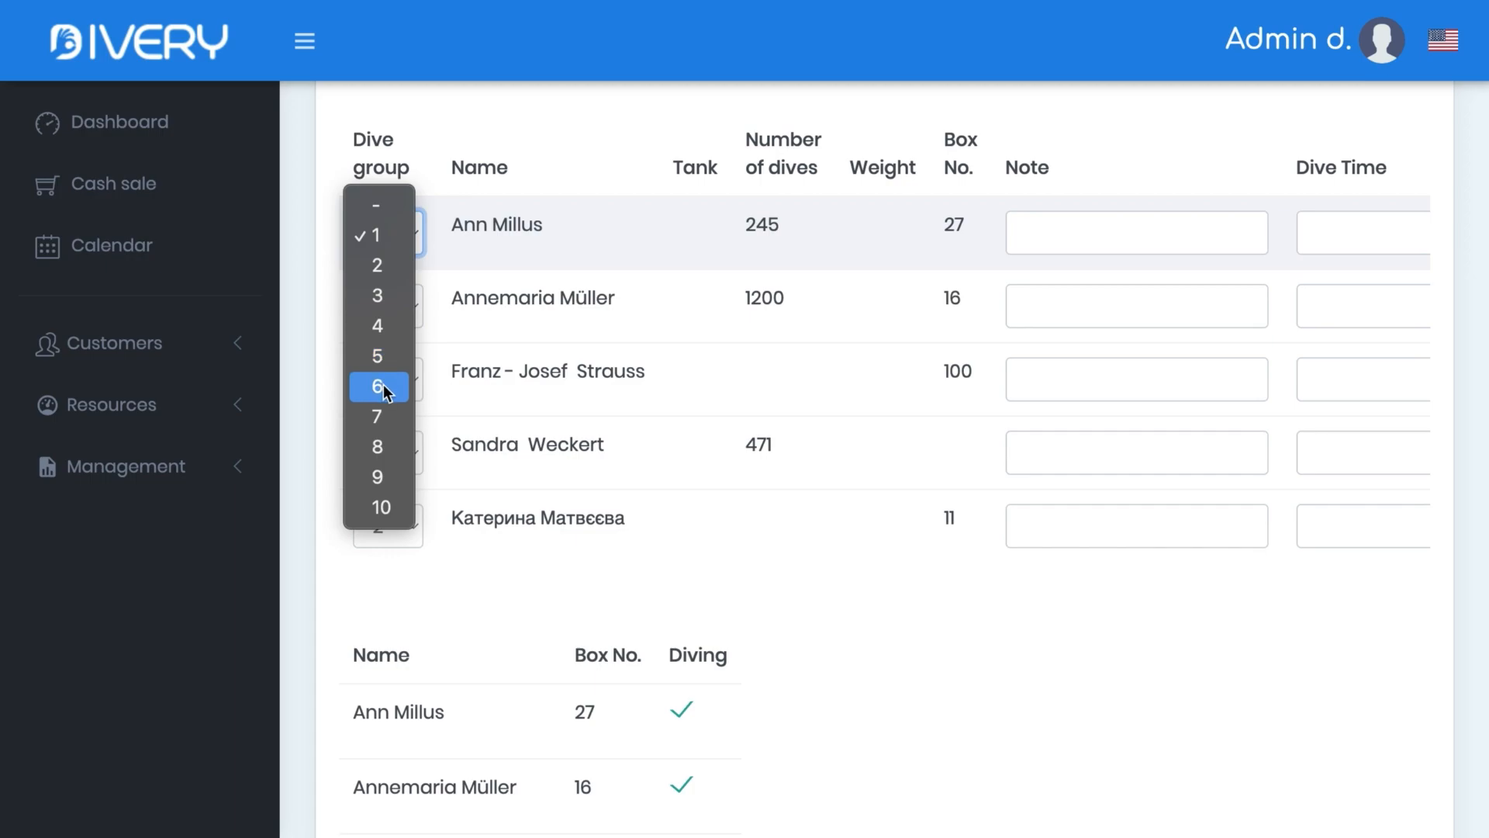
click(384, 235)
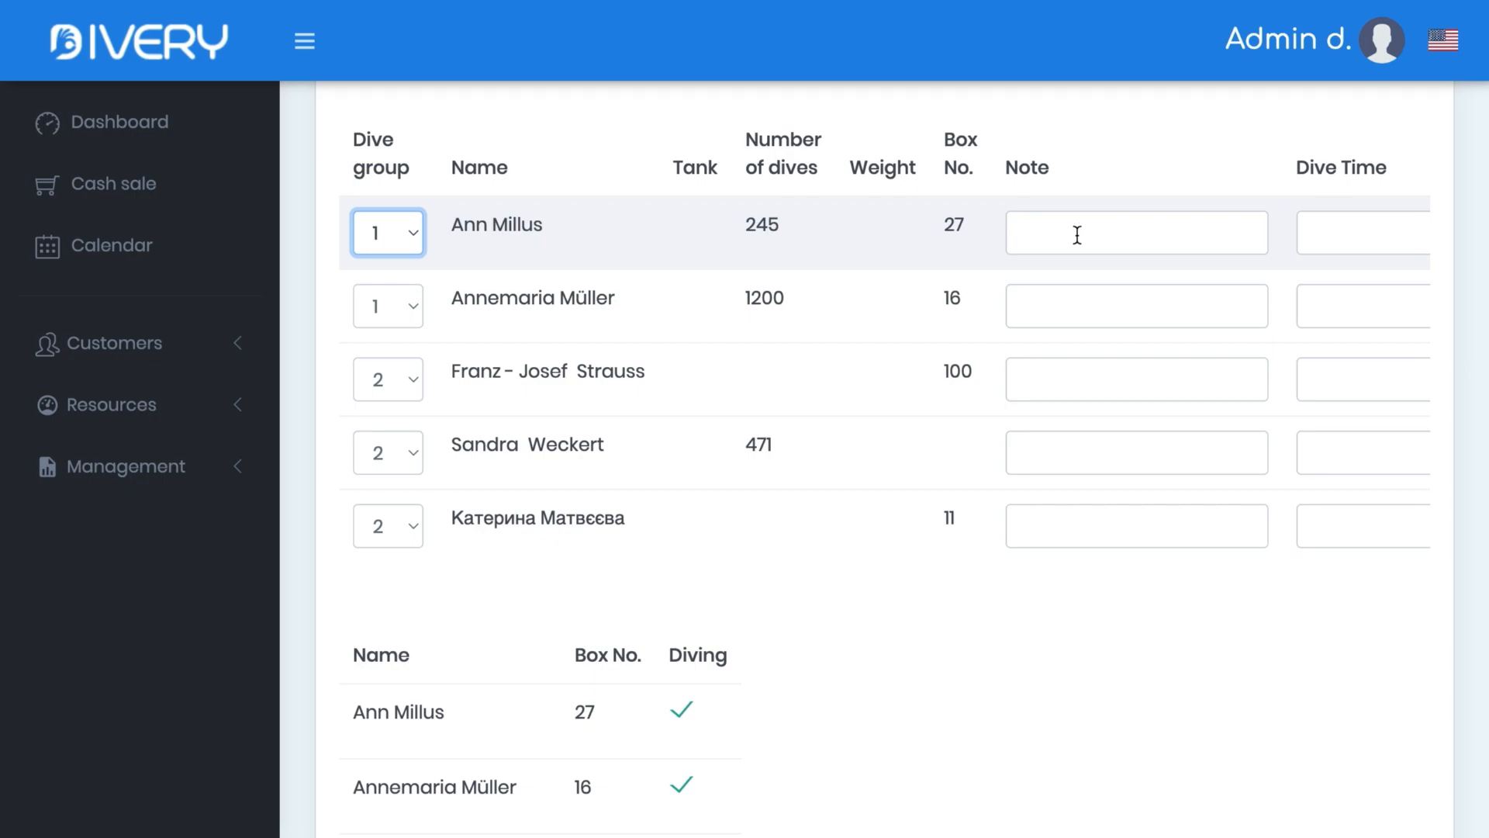
click(1021, 232)
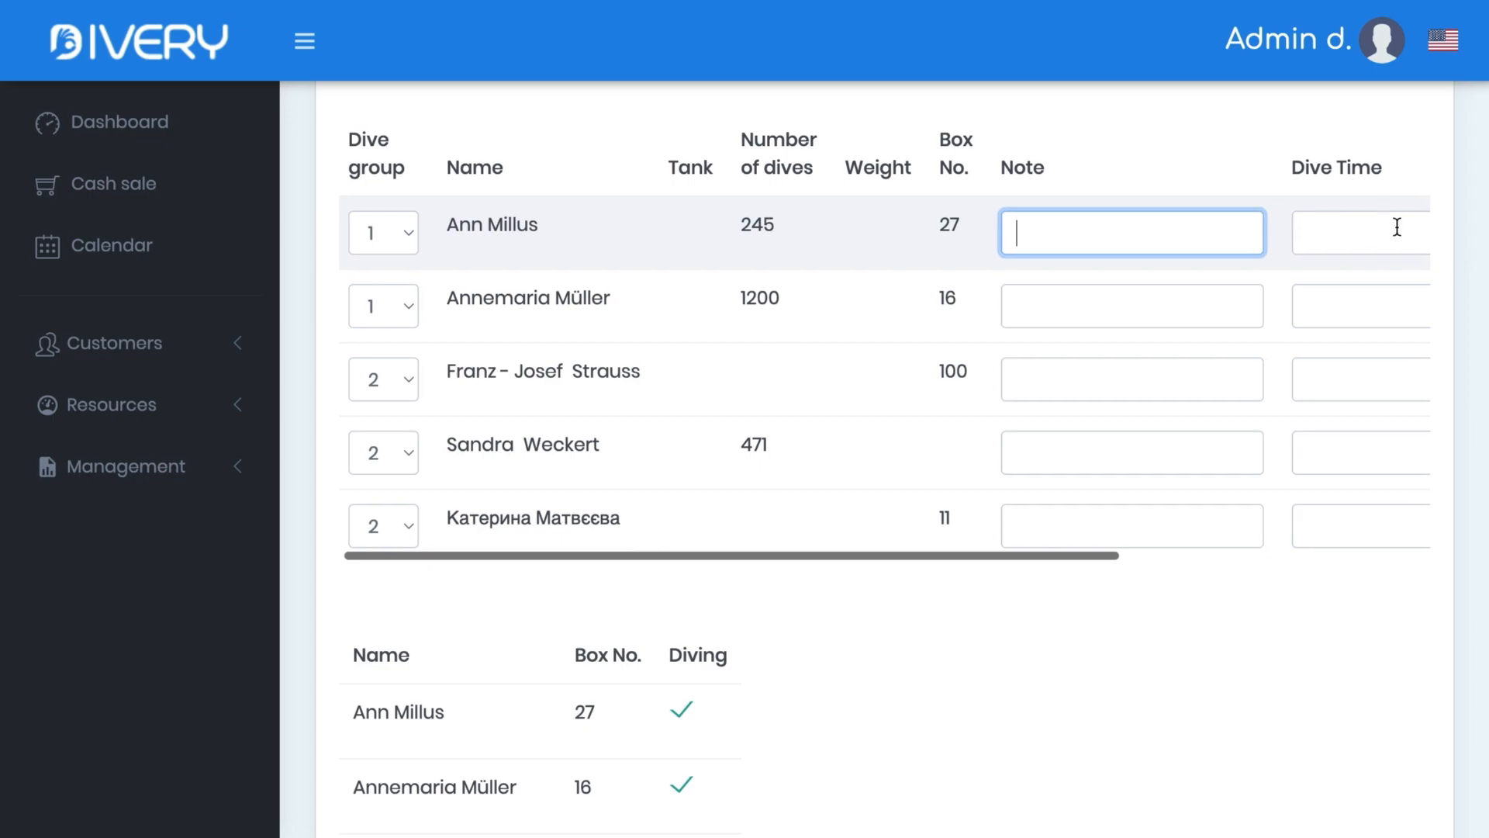
- Unmark the Diving service for the first two participants and mark it again for both
scroll(574, 574, down, 5)
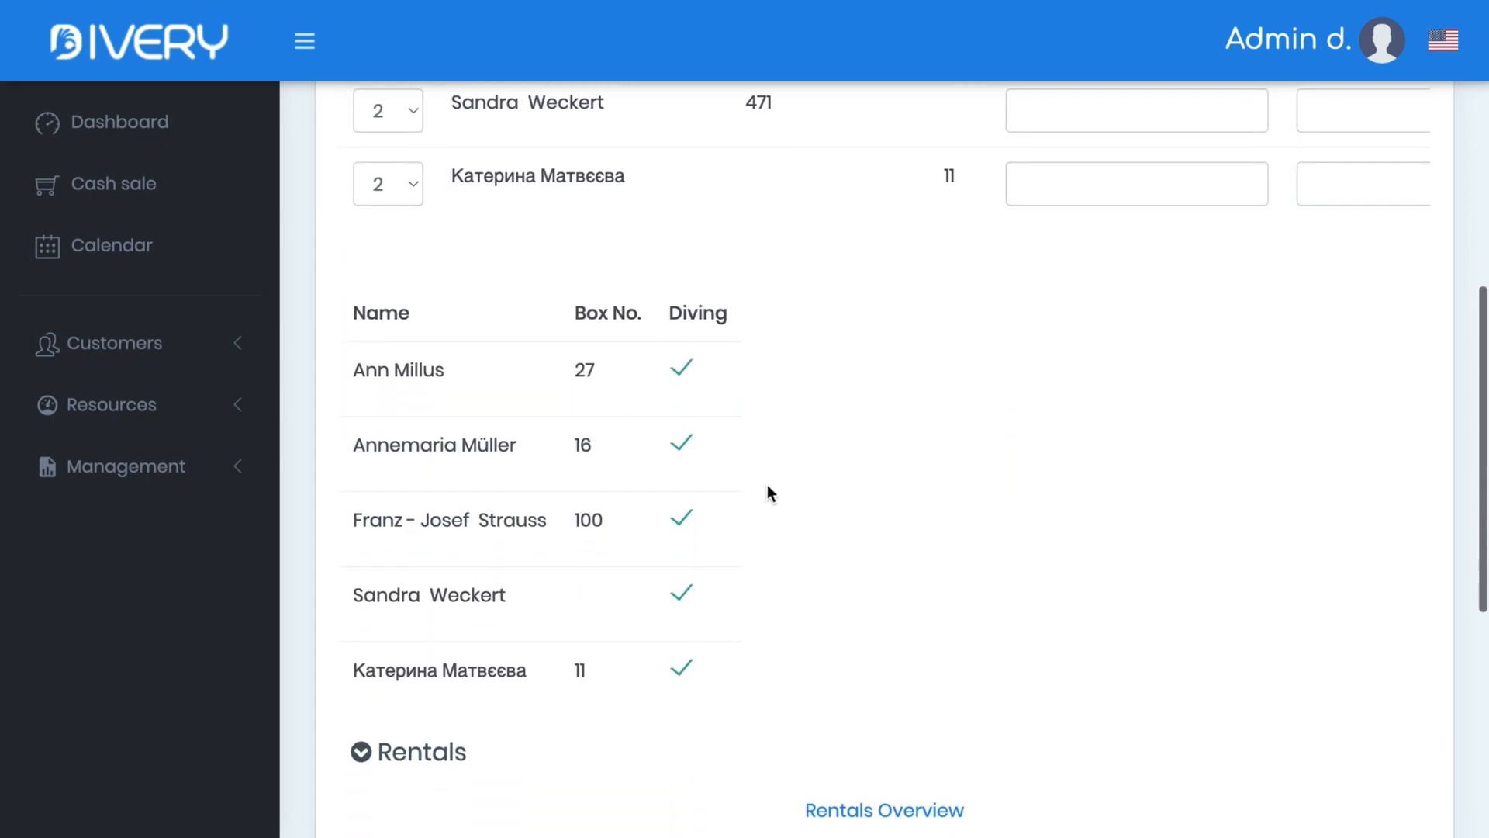
click(676, 339)
click(681, 390)
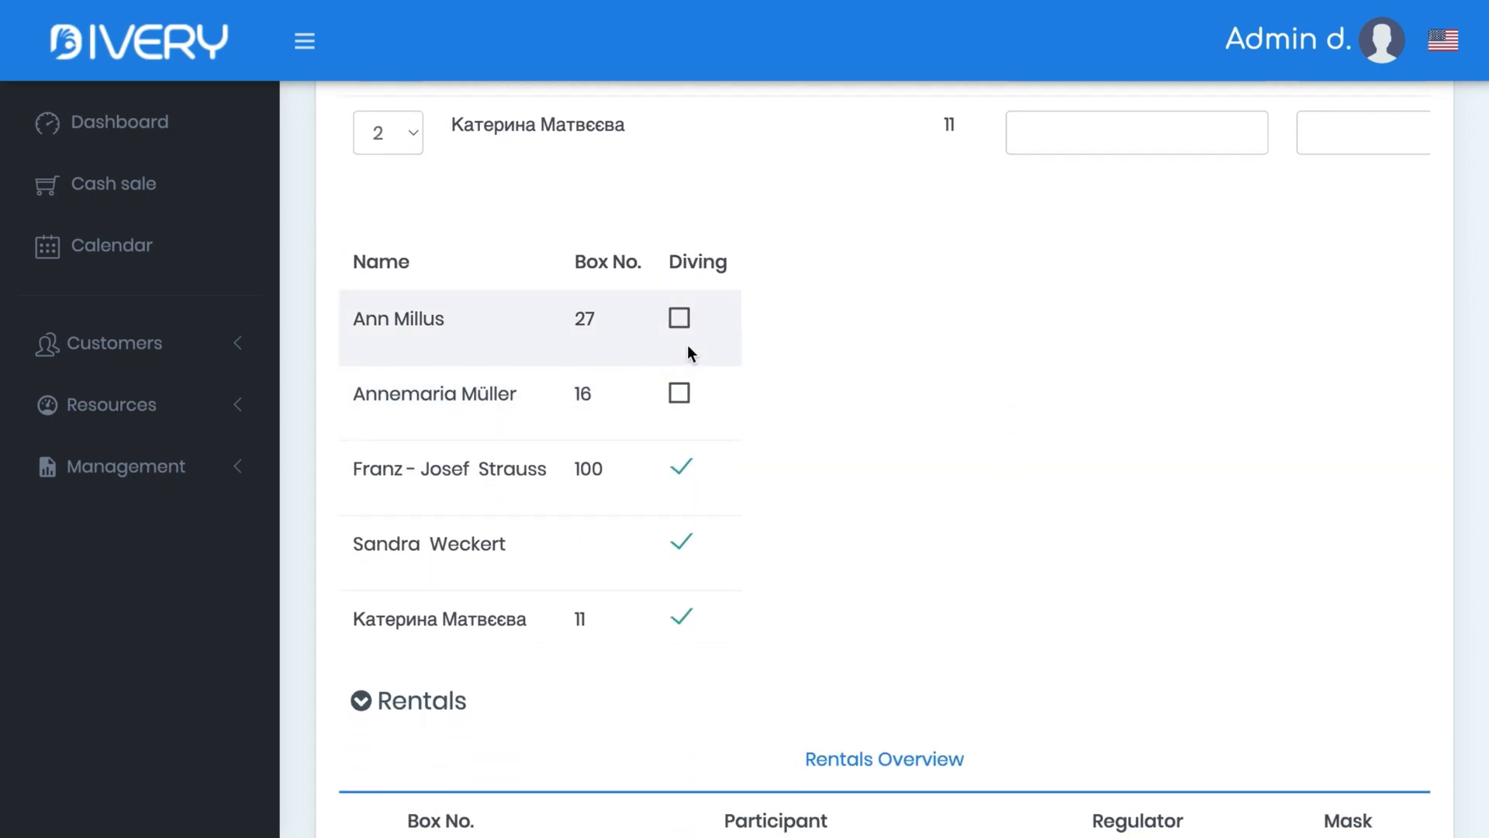
click(681, 326)
click(680, 393)
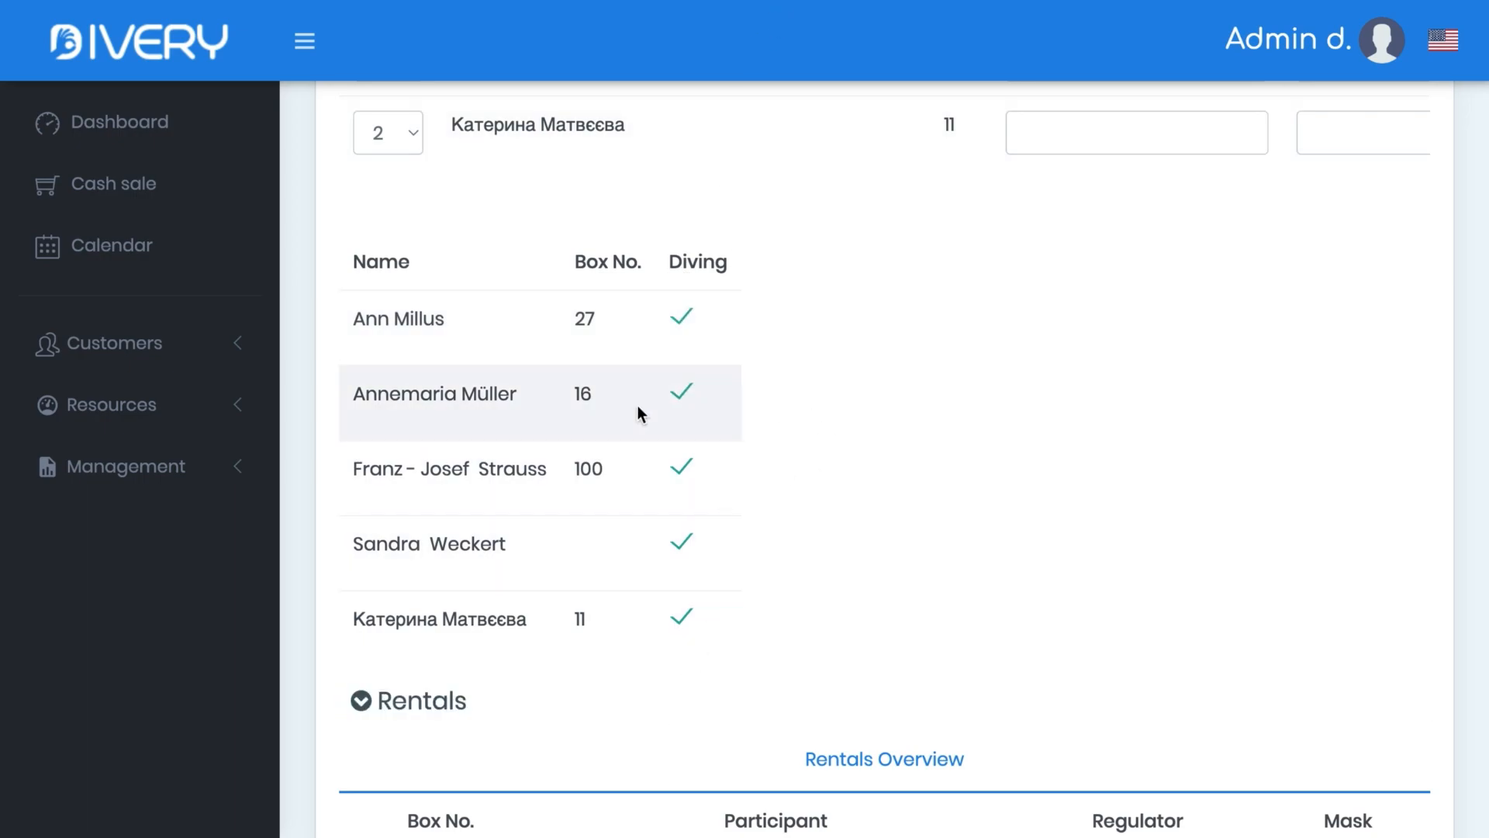
- Finish the Housereef trip from its participant list and confirm finishing it before its set end time
scroll(812, 411, down, 2)
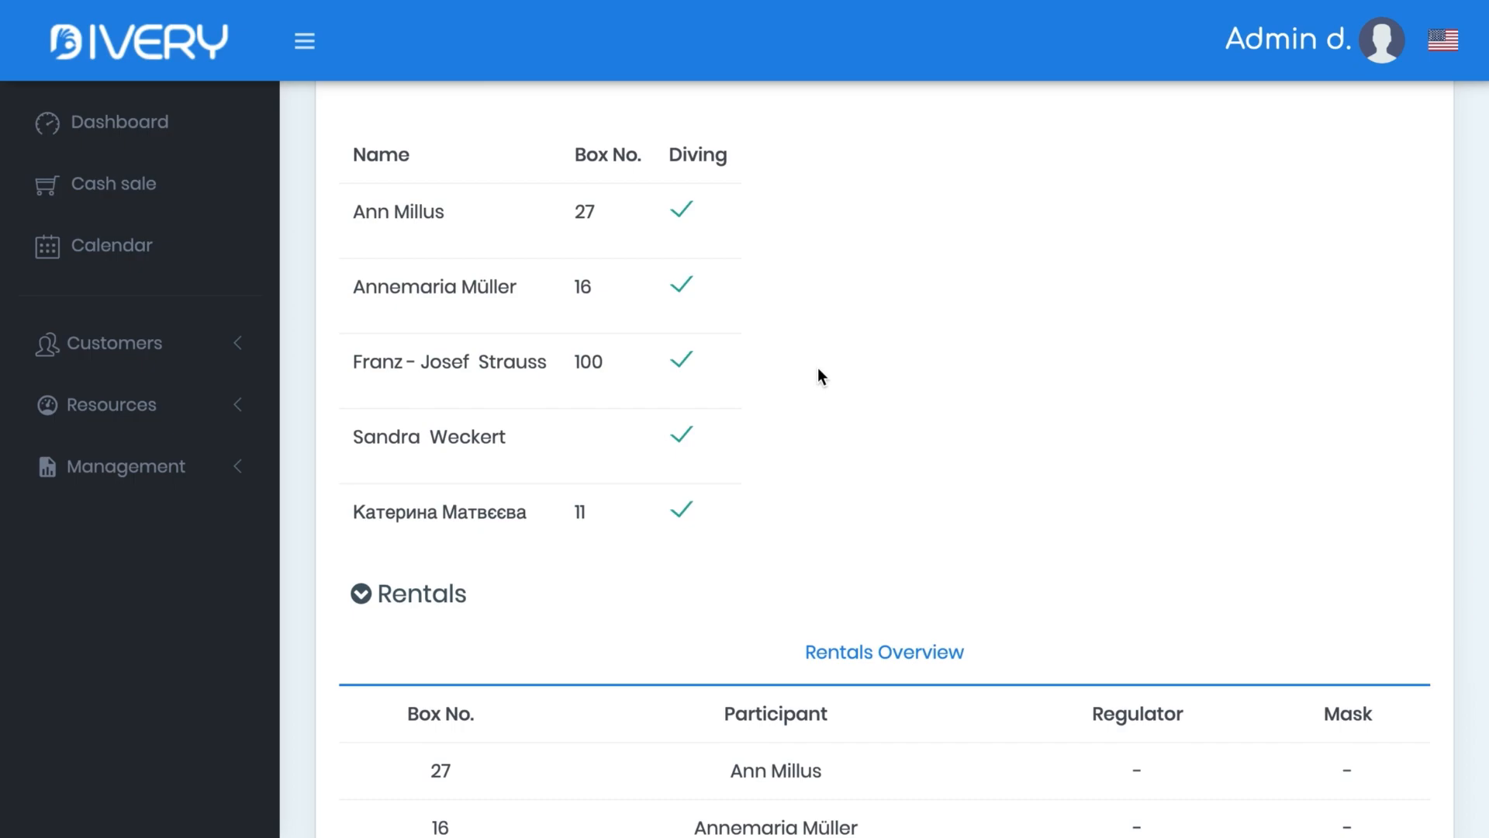
scroll(818, 367, down, 5)
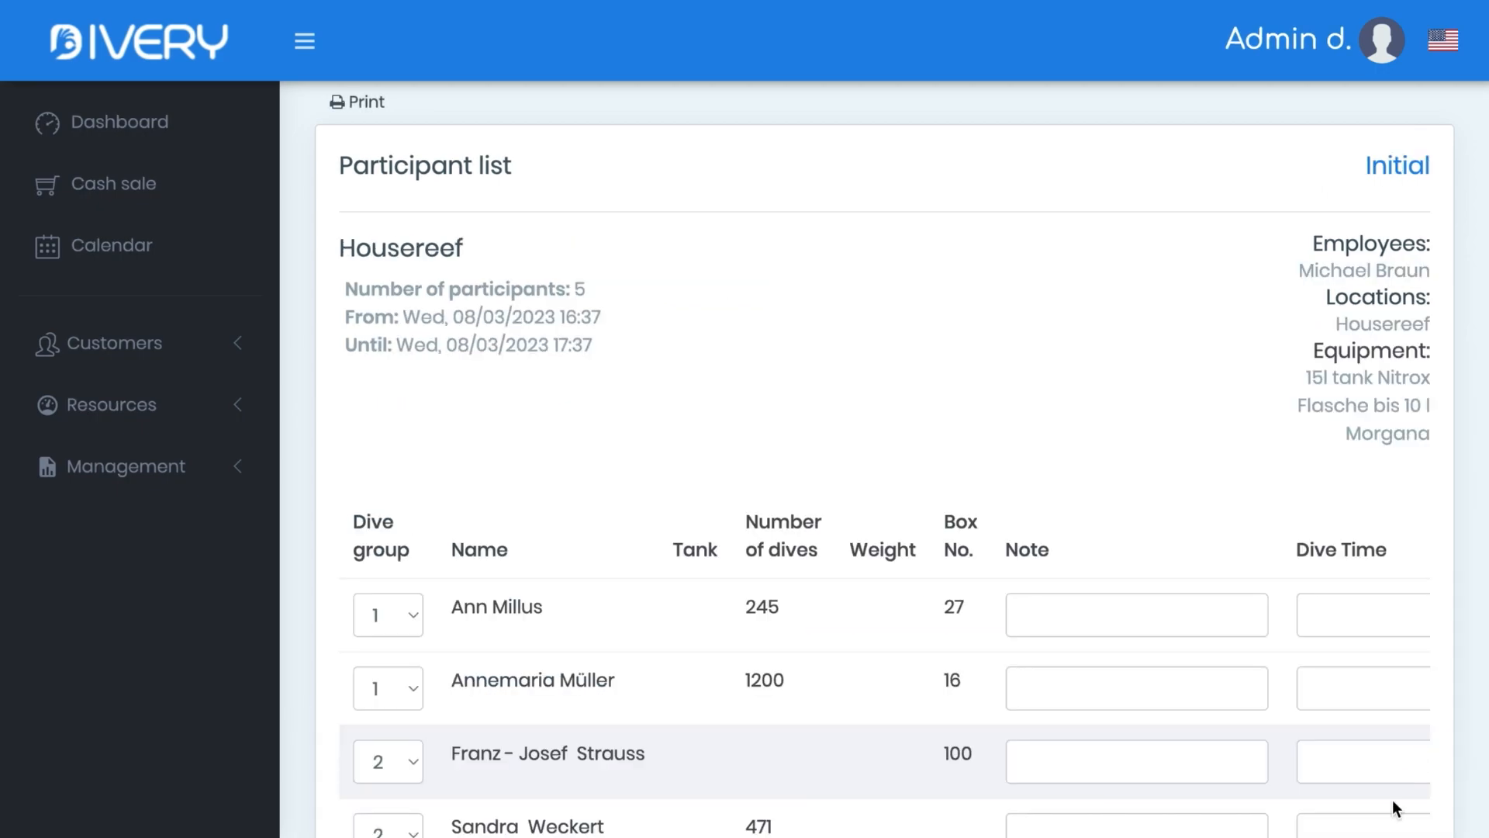
scroll(1300, 687, down, 10)
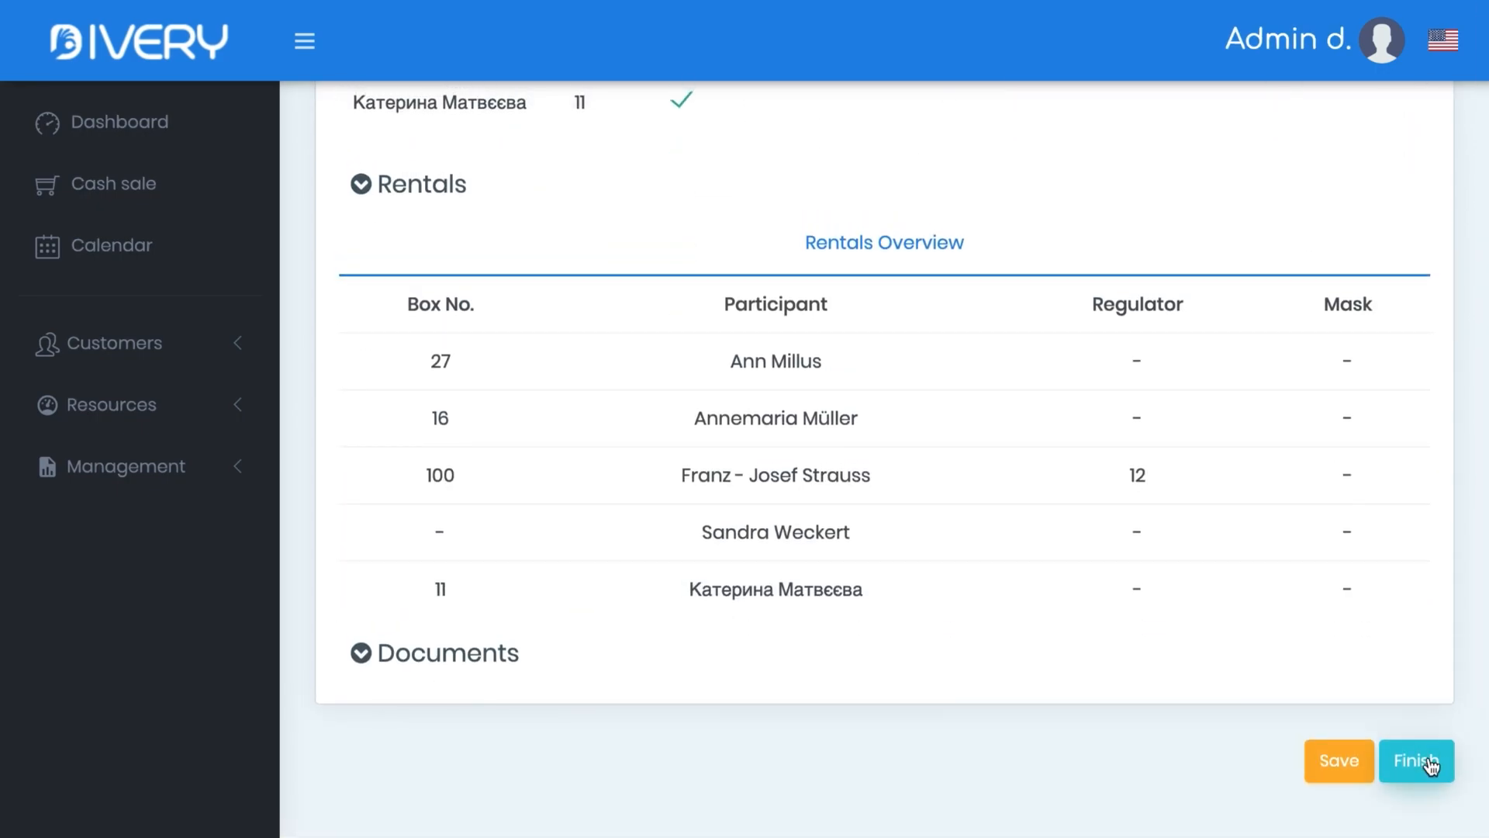
click(1429, 764)
click(667, 576)
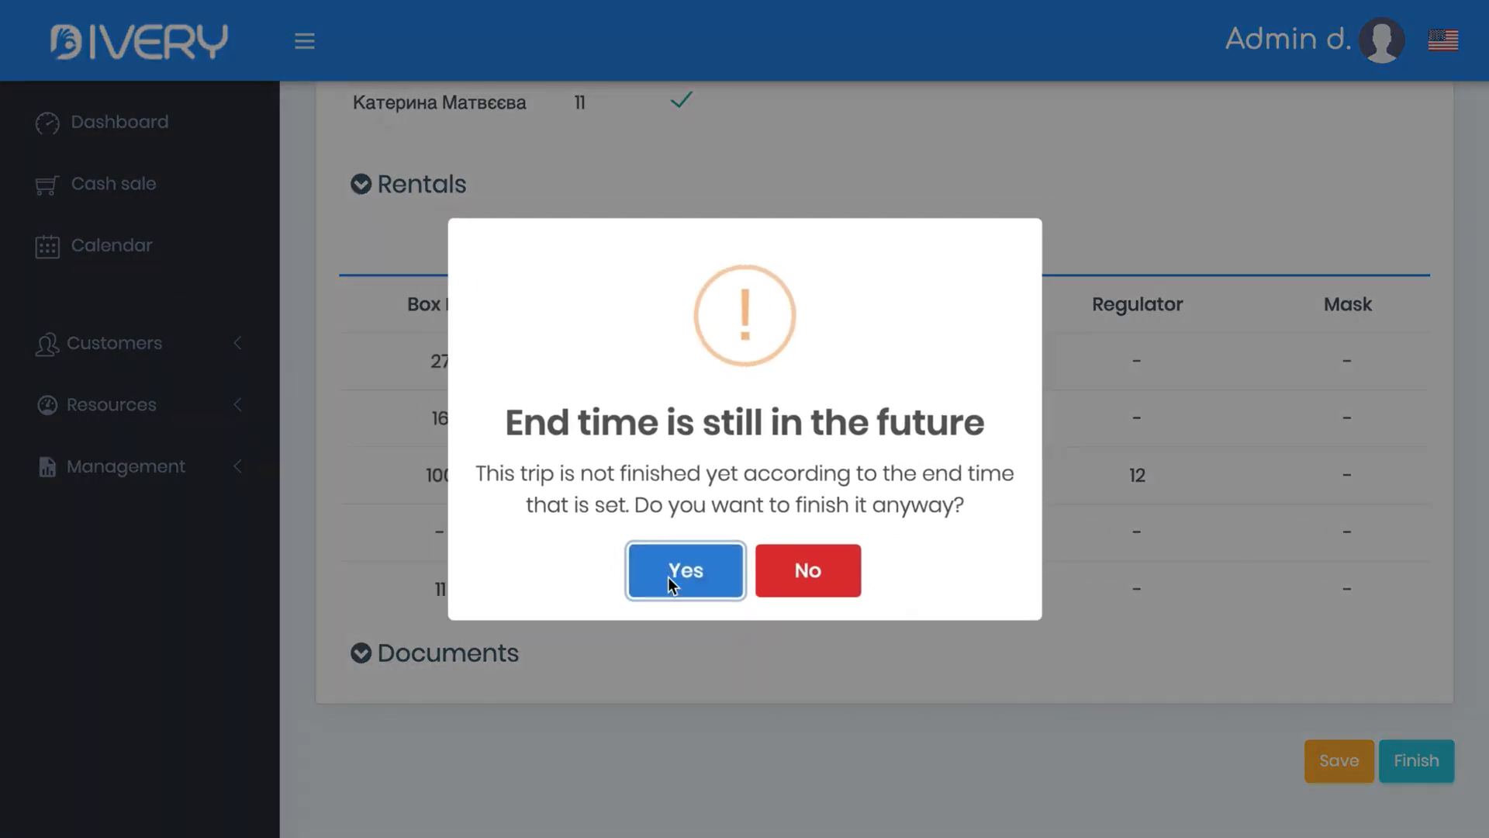
click(668, 575)
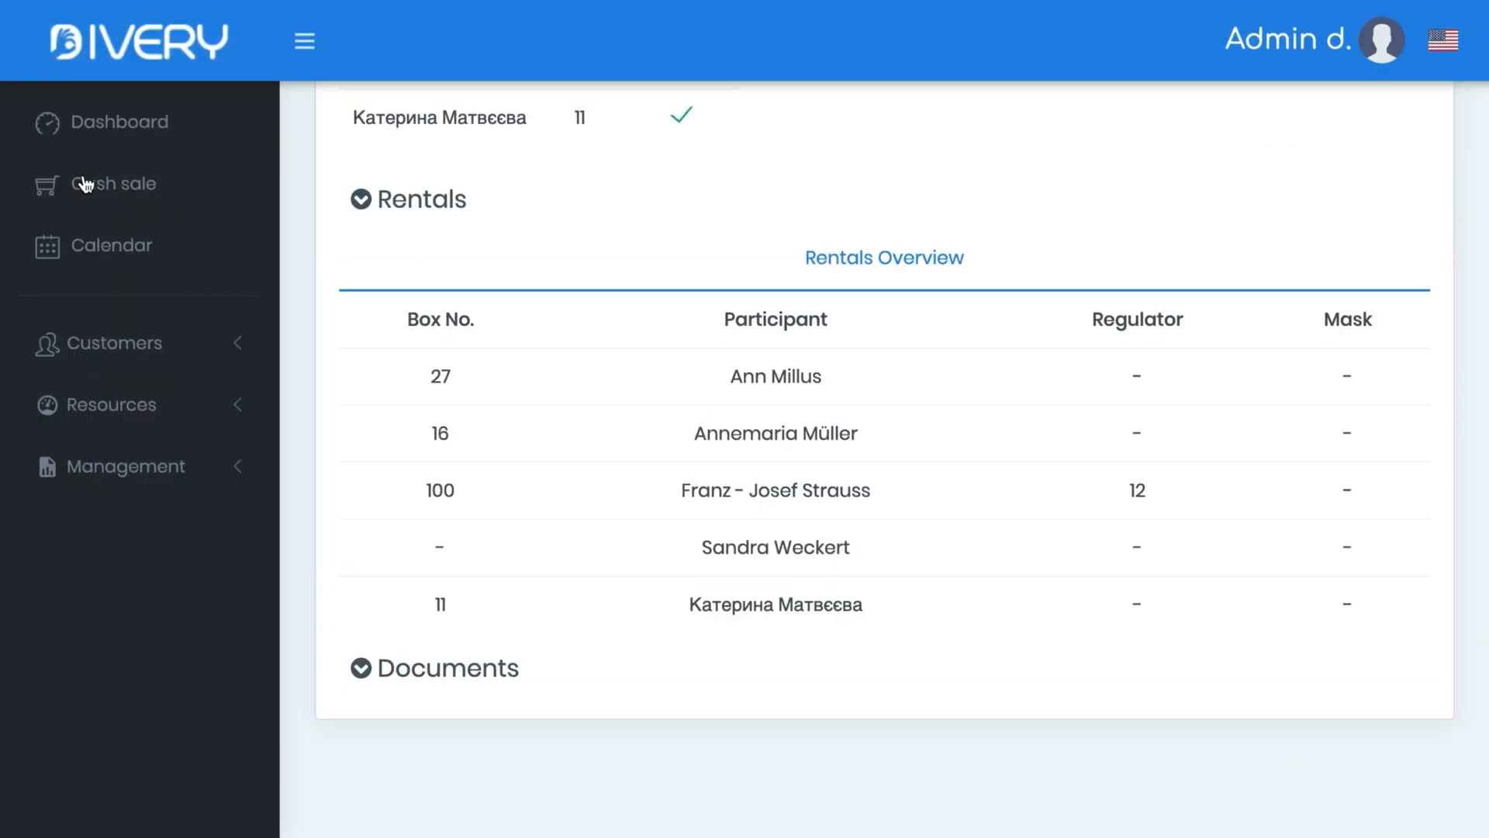
- Start copying calendar events, setting the copy range from 05/03/2023 until 10/03/2023 and the insertion start to 12/03/2023
click(129, 242)
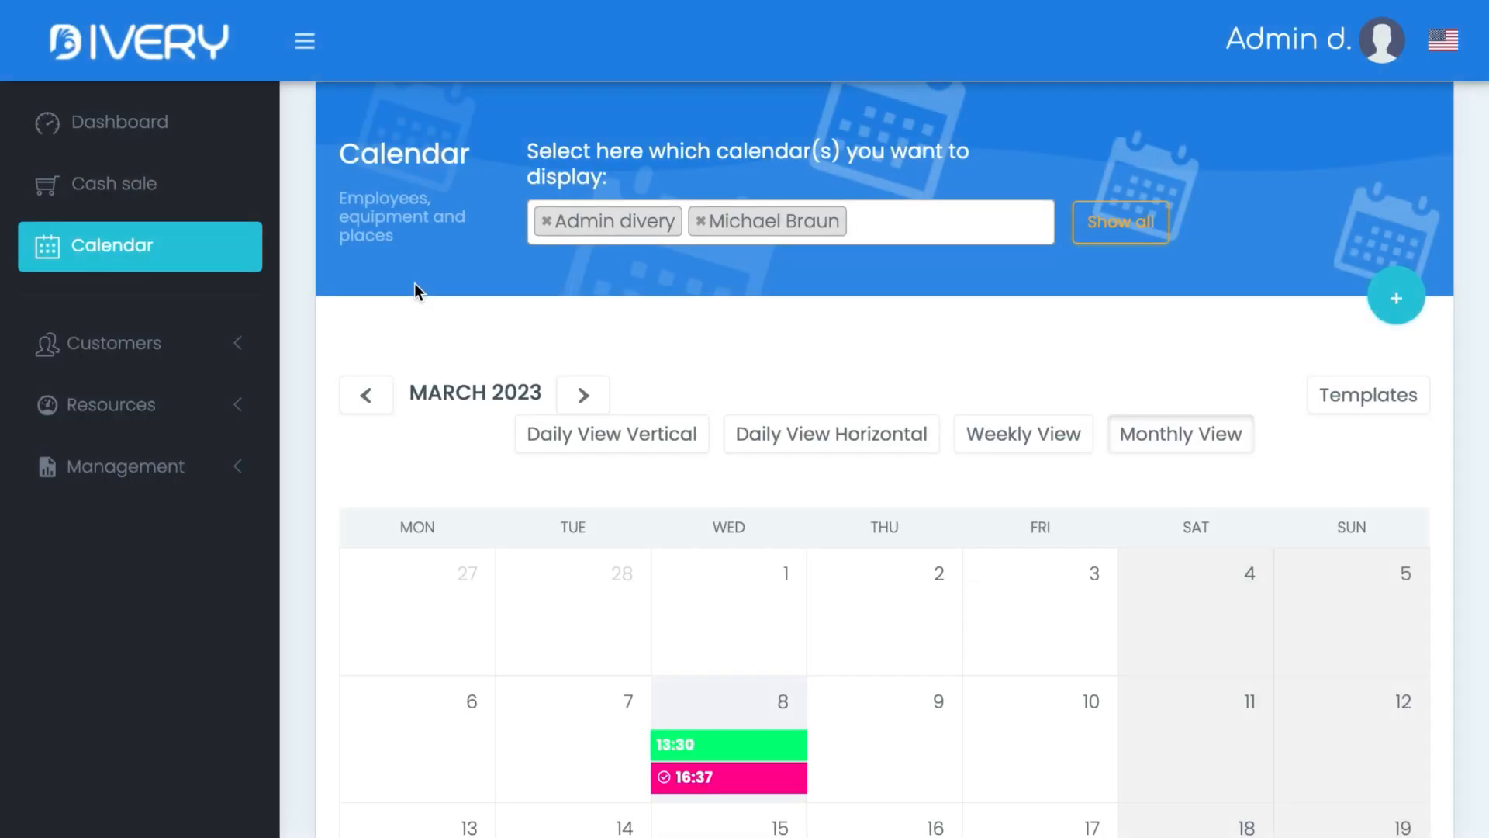
click(1390, 395)
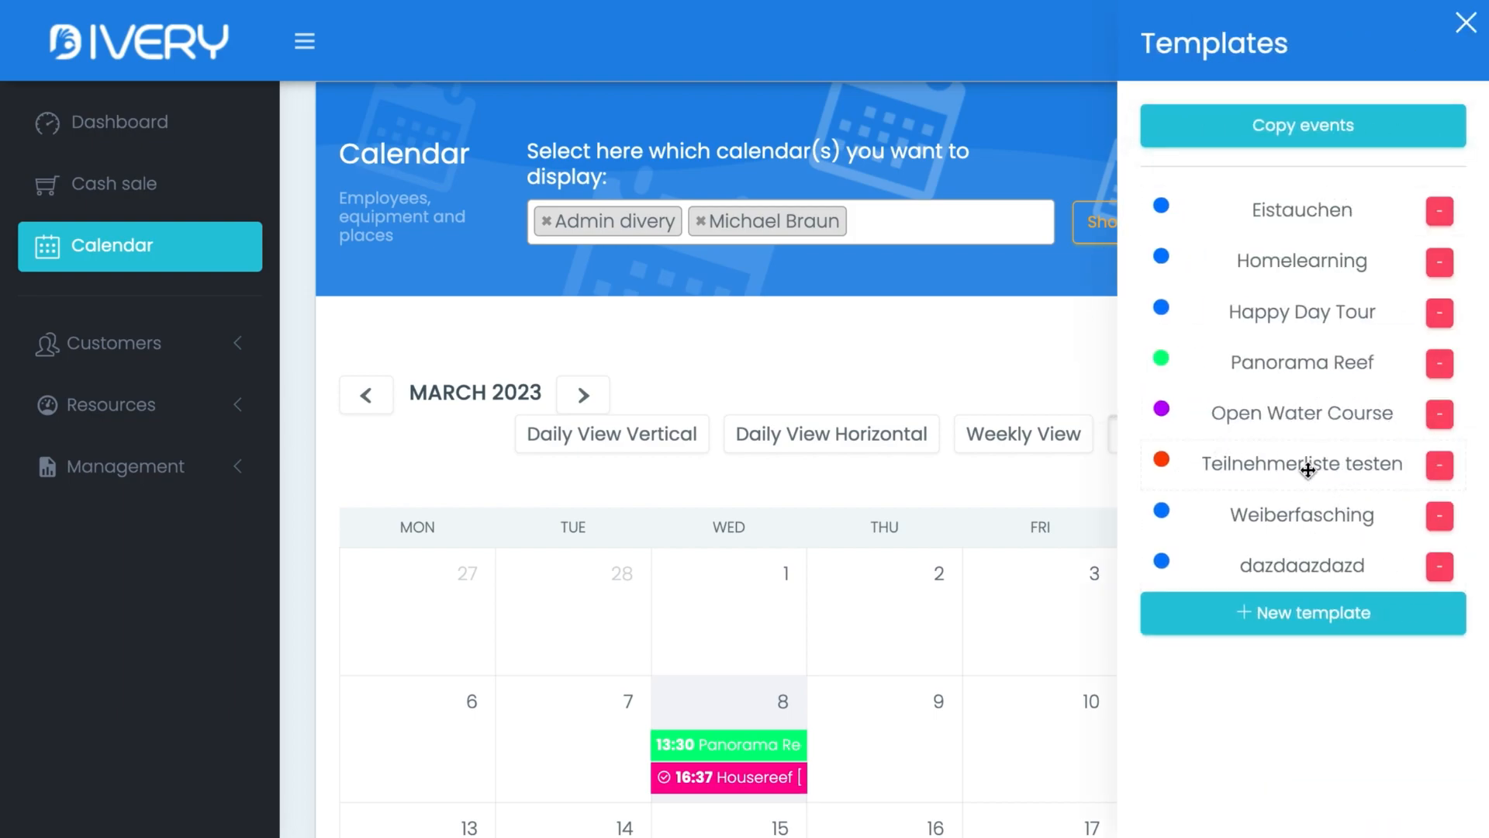
click(1264, 138)
click(343, 373)
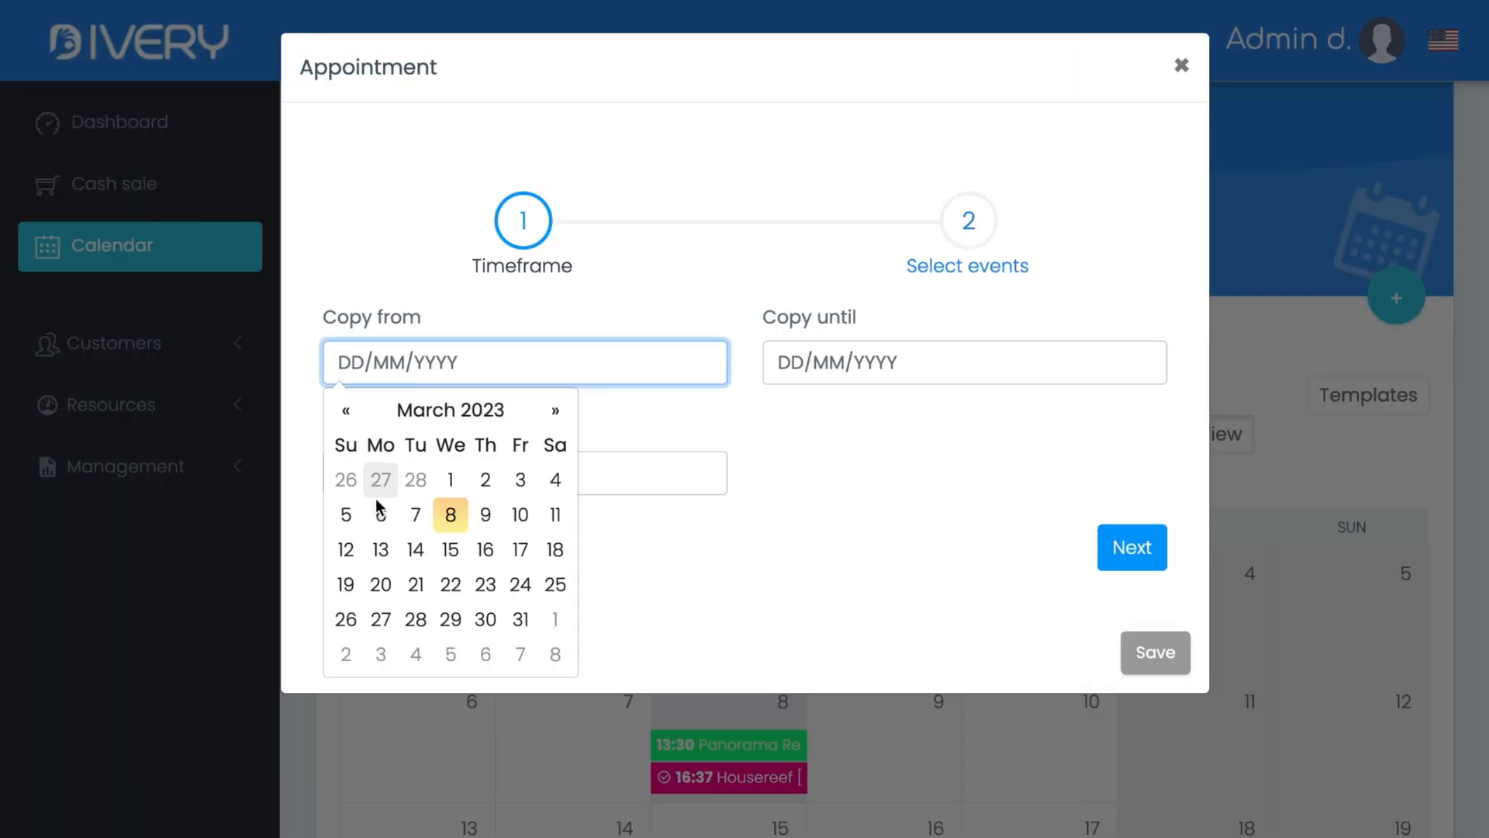
click(345, 514)
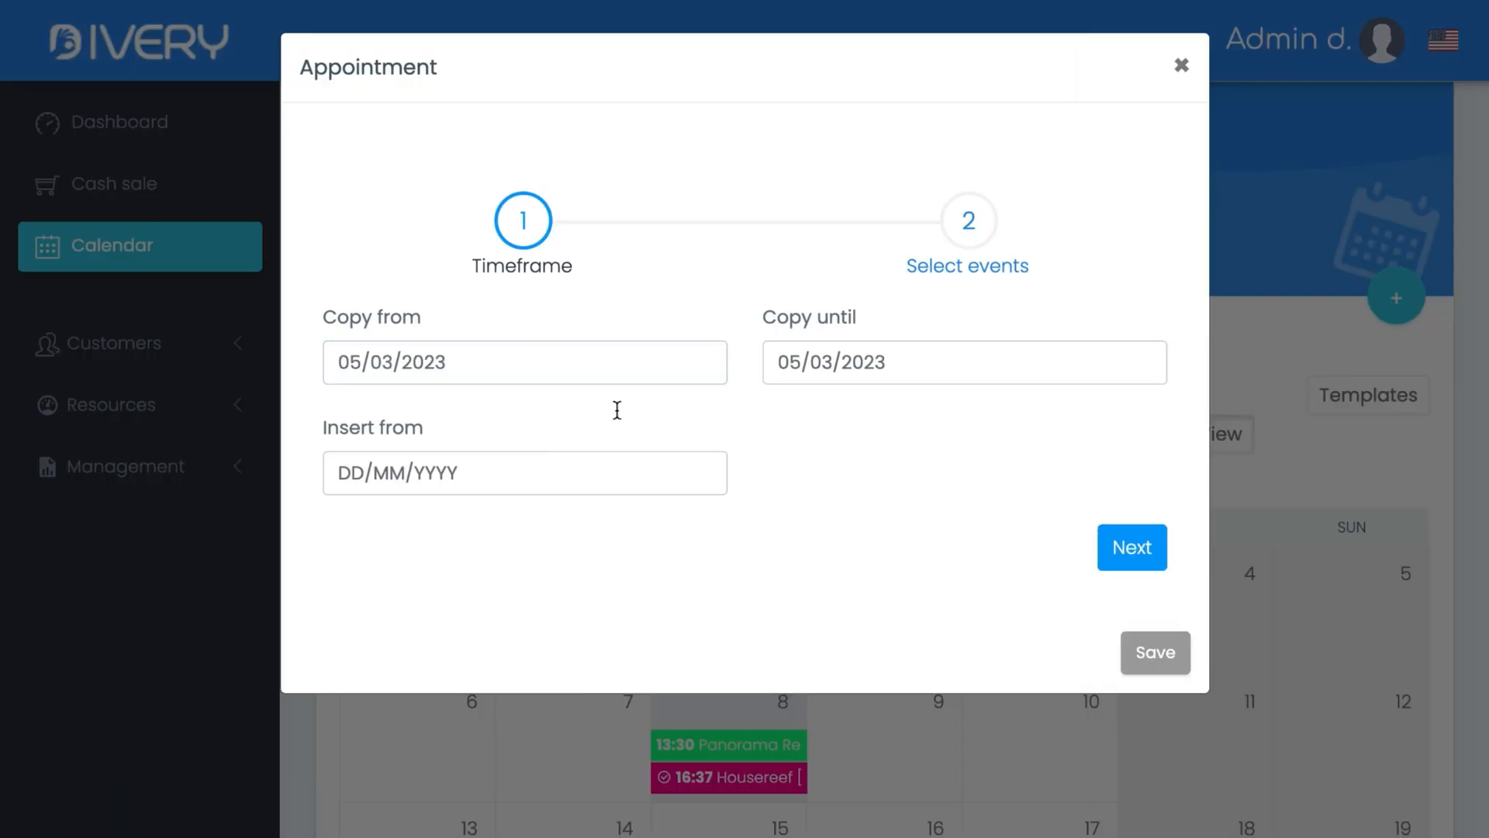
click(948, 365)
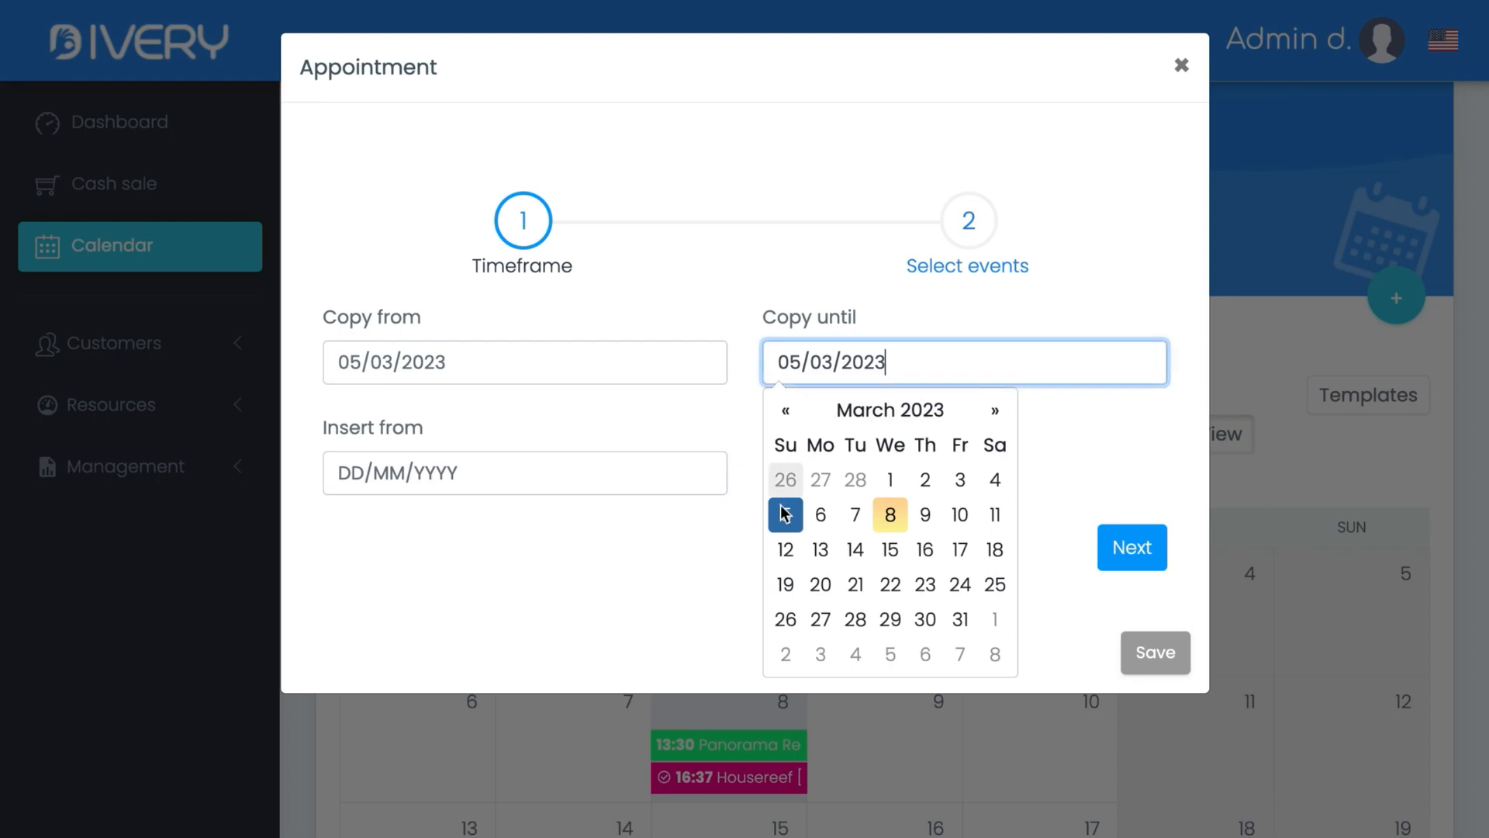
click(960, 515)
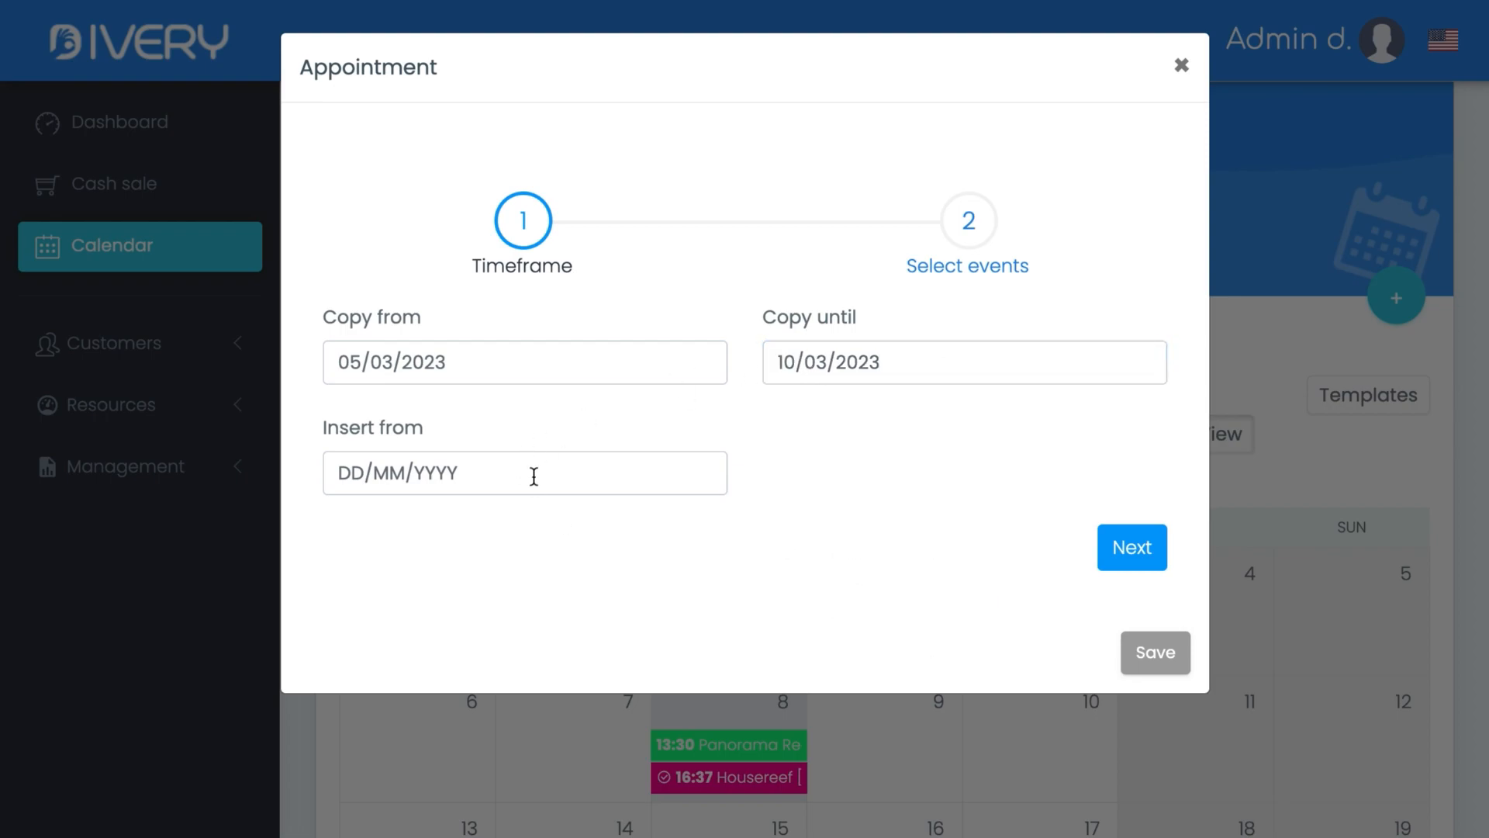
click(534, 476)
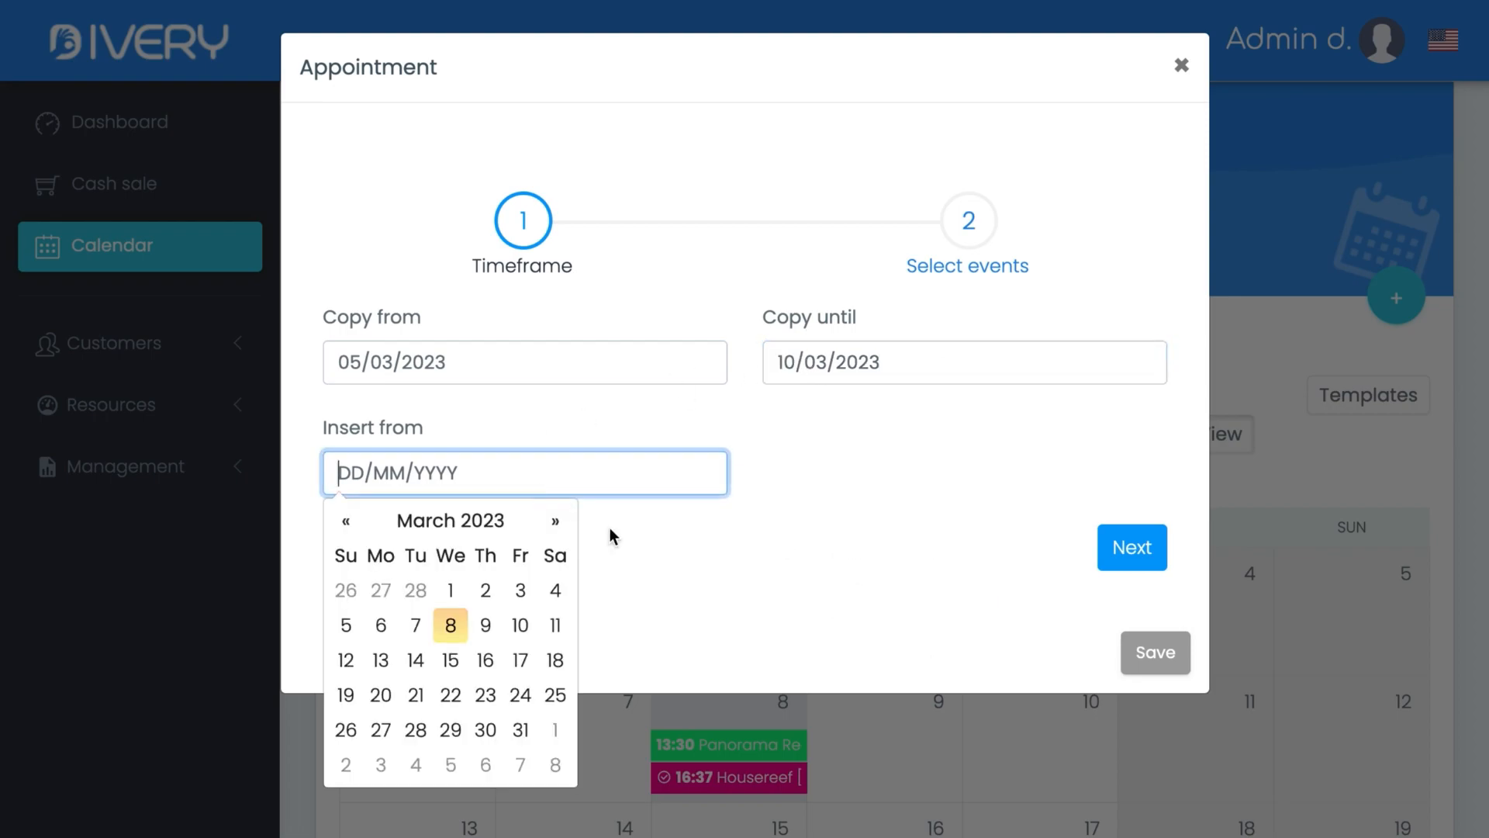
click(344, 662)
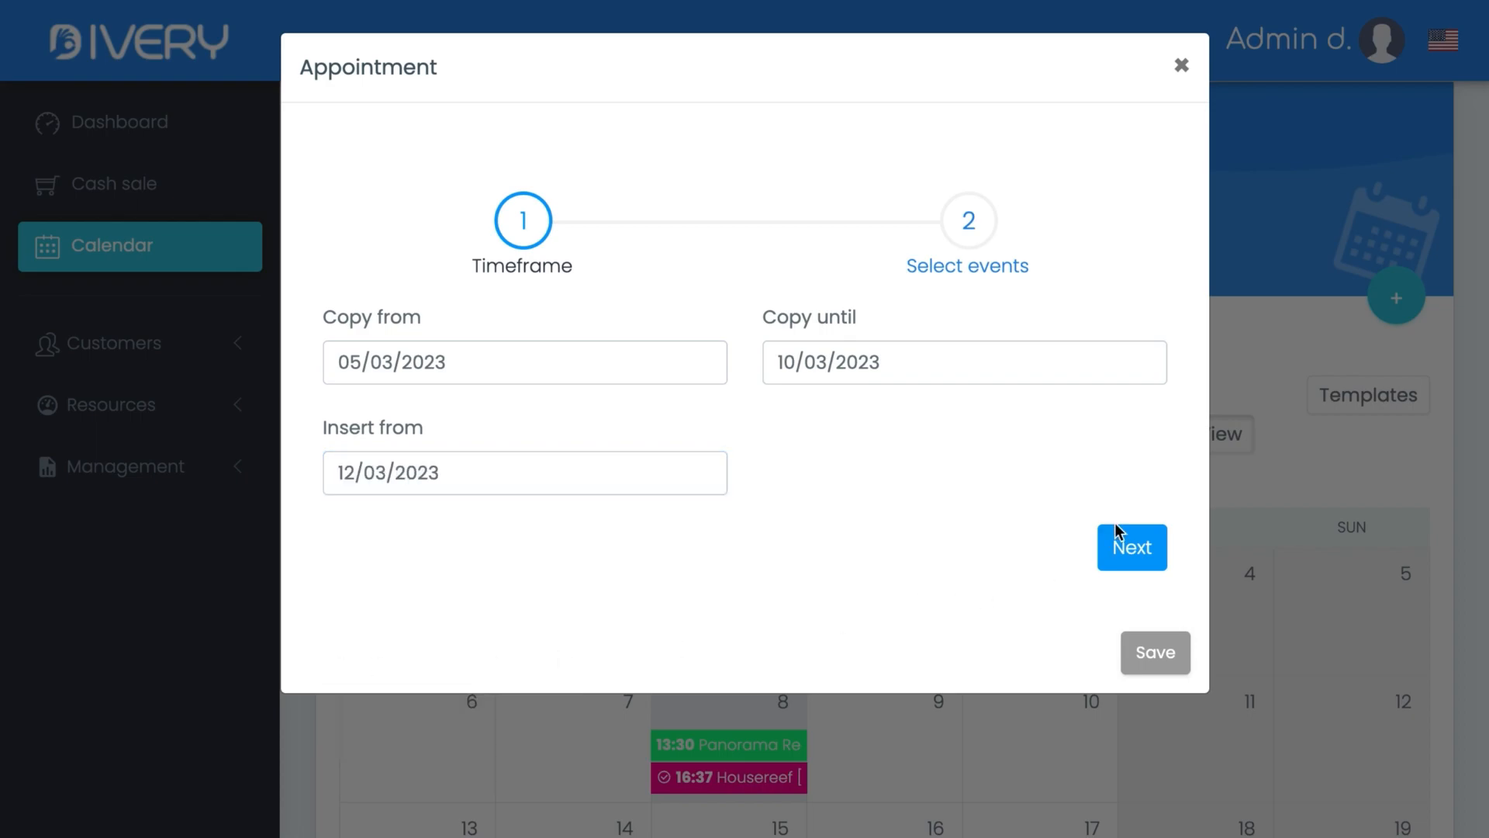
- Keep both the Panorama Reef and Housereef events selected for copying, save, and check the copies in the monthly calendar
click(1132, 547)
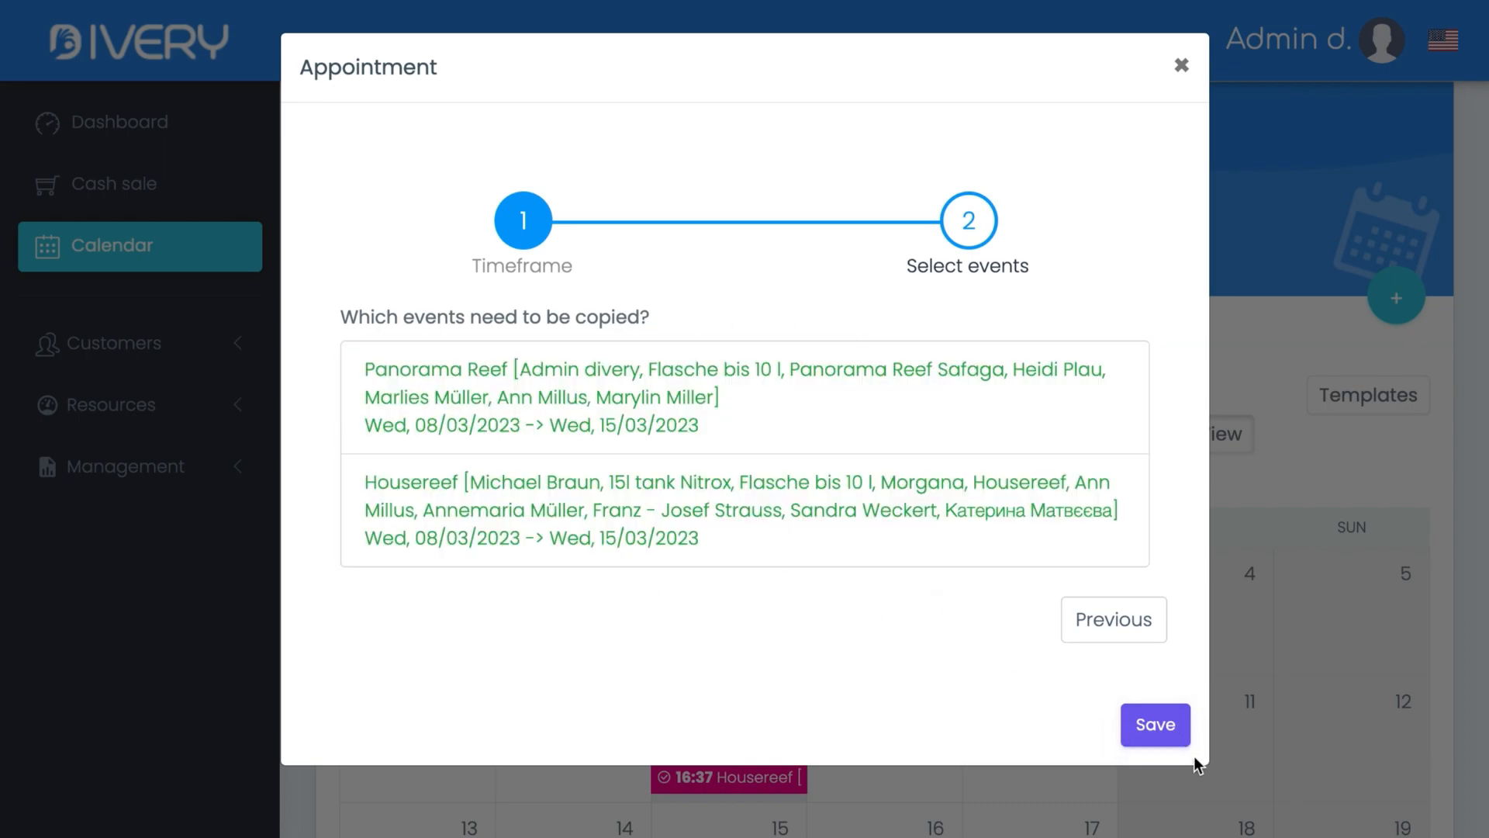
click(1165, 721)
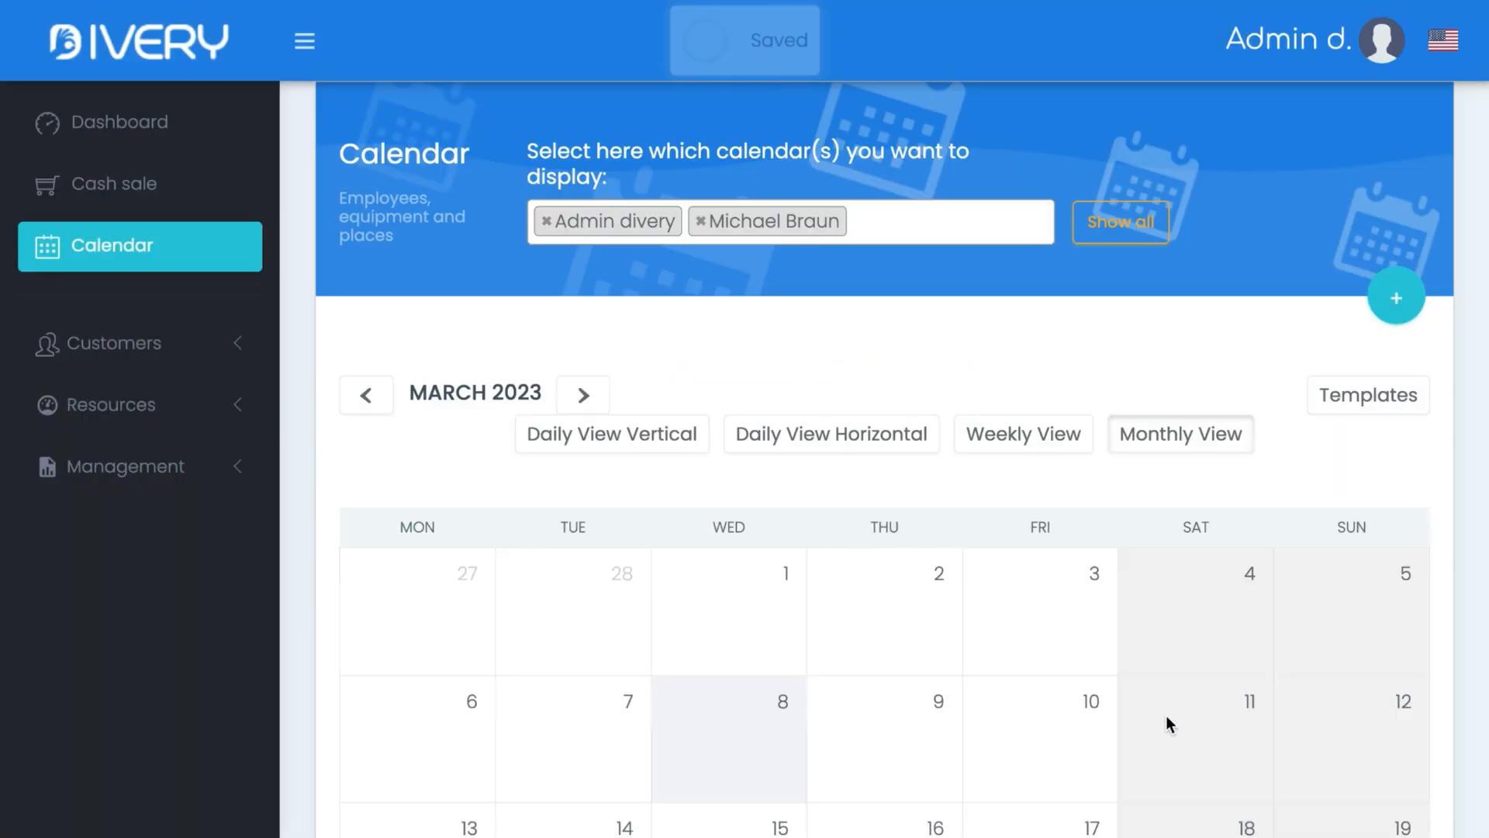
scroll(1035, 601, down, 1)
scroll(1035, 598, down, 2)
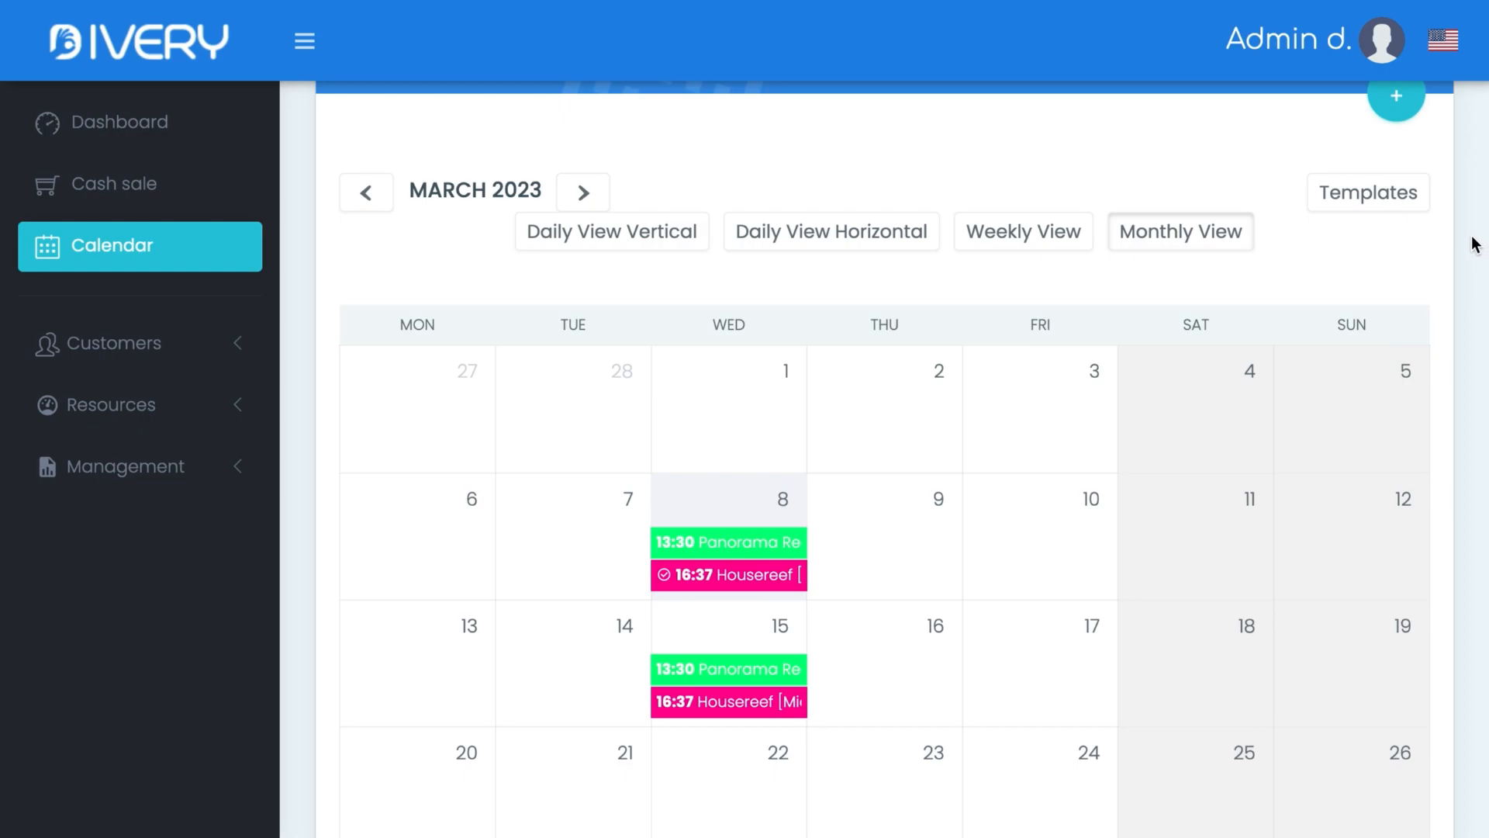
- View the calendar's list of appointment templates and close it
click(1397, 202)
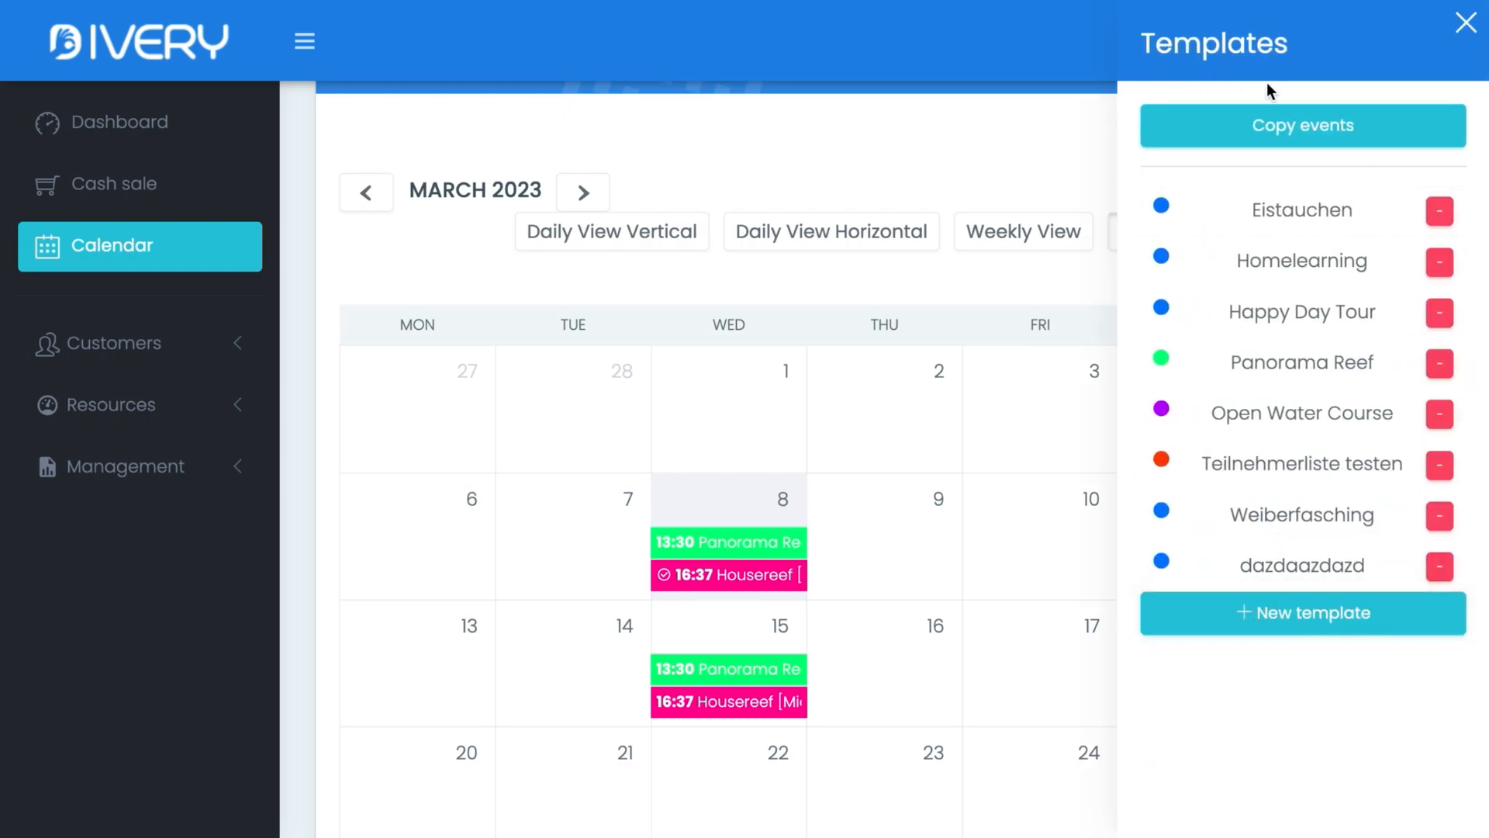
click(1466, 23)
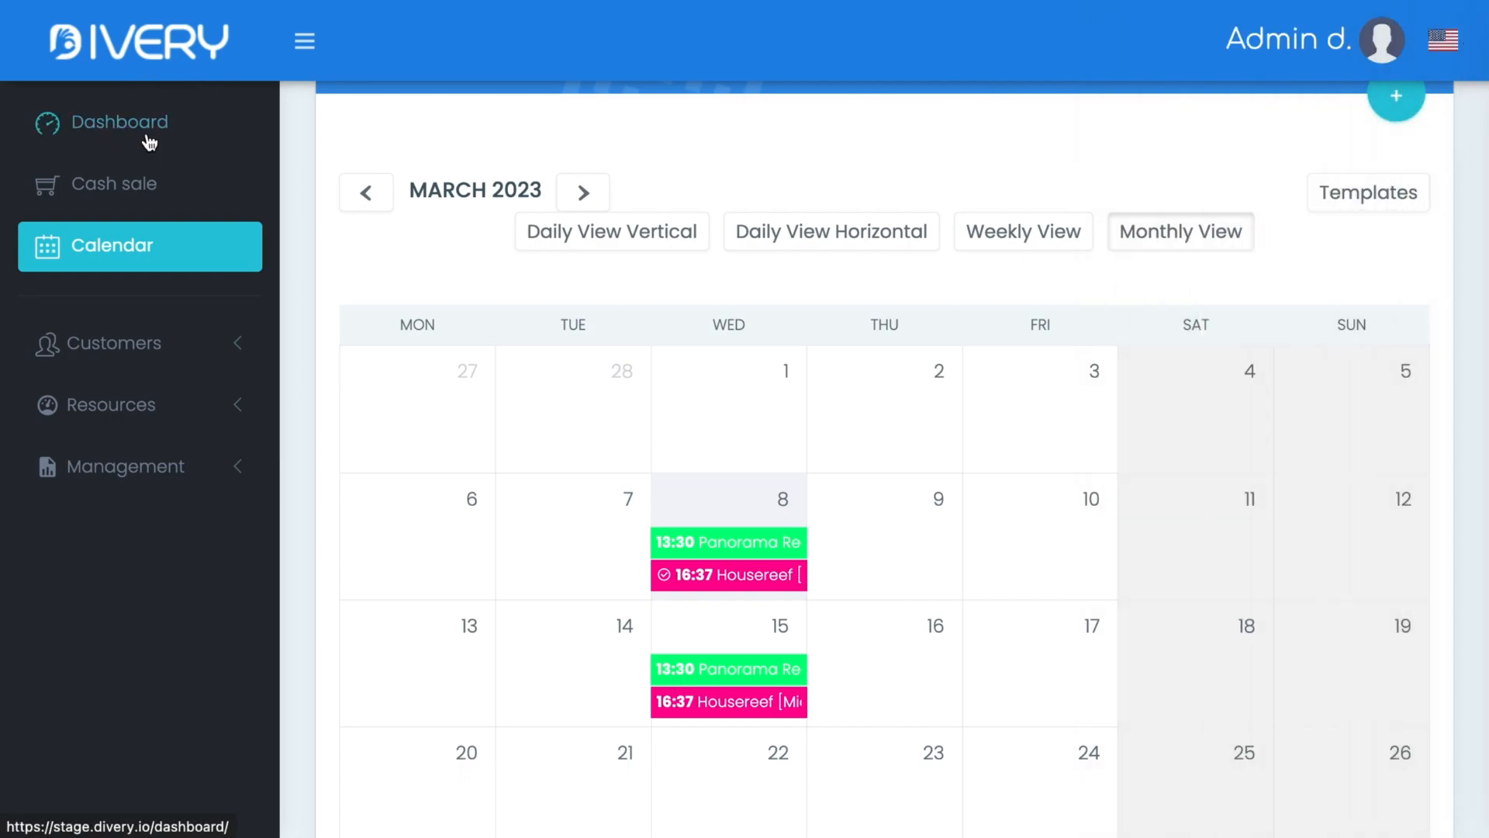
- Return to the dashboard and open the first customer listed among the present customers
click(122, 139)
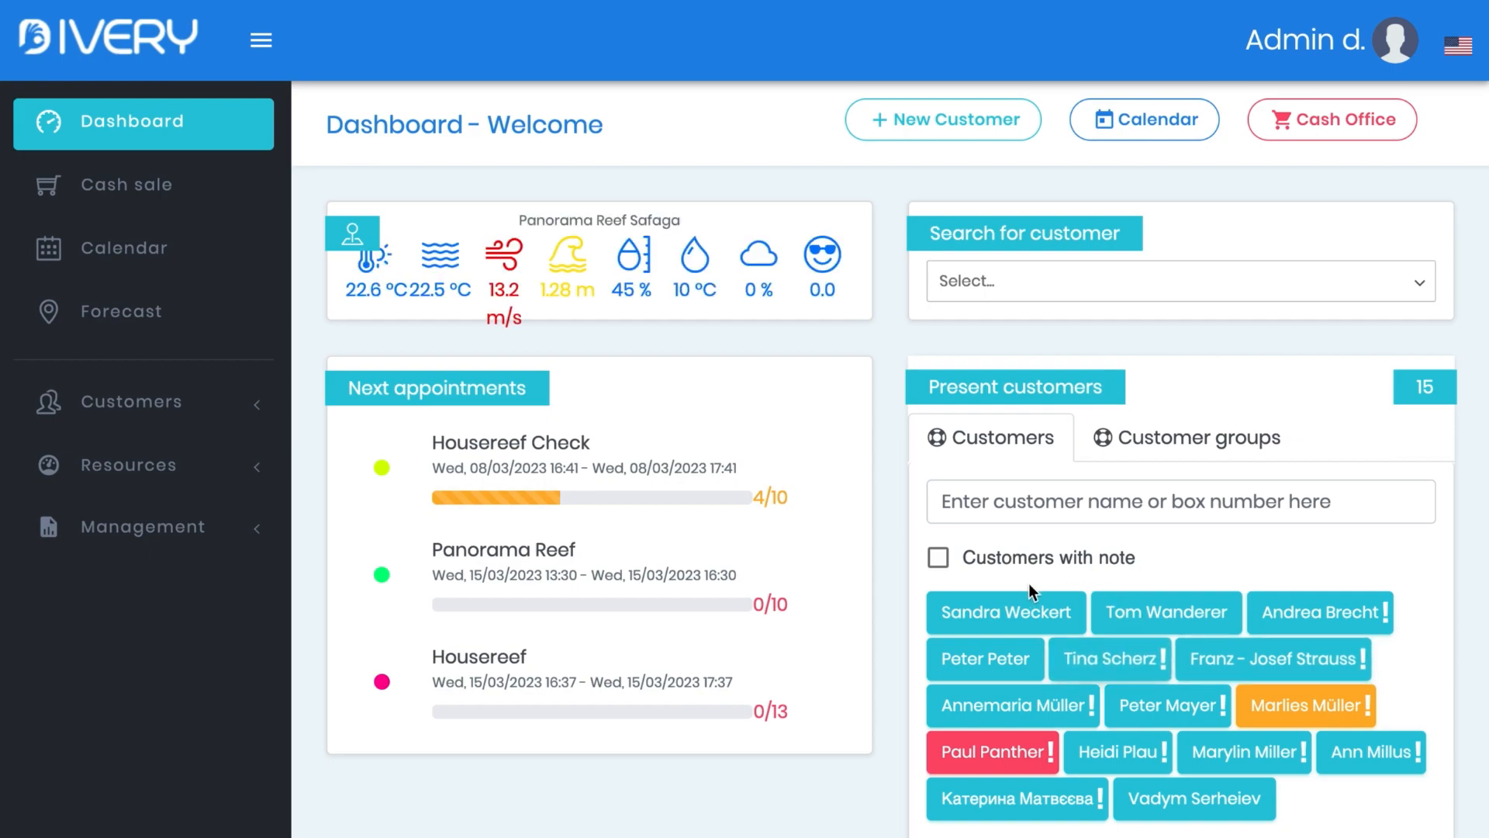
click(1010, 615)
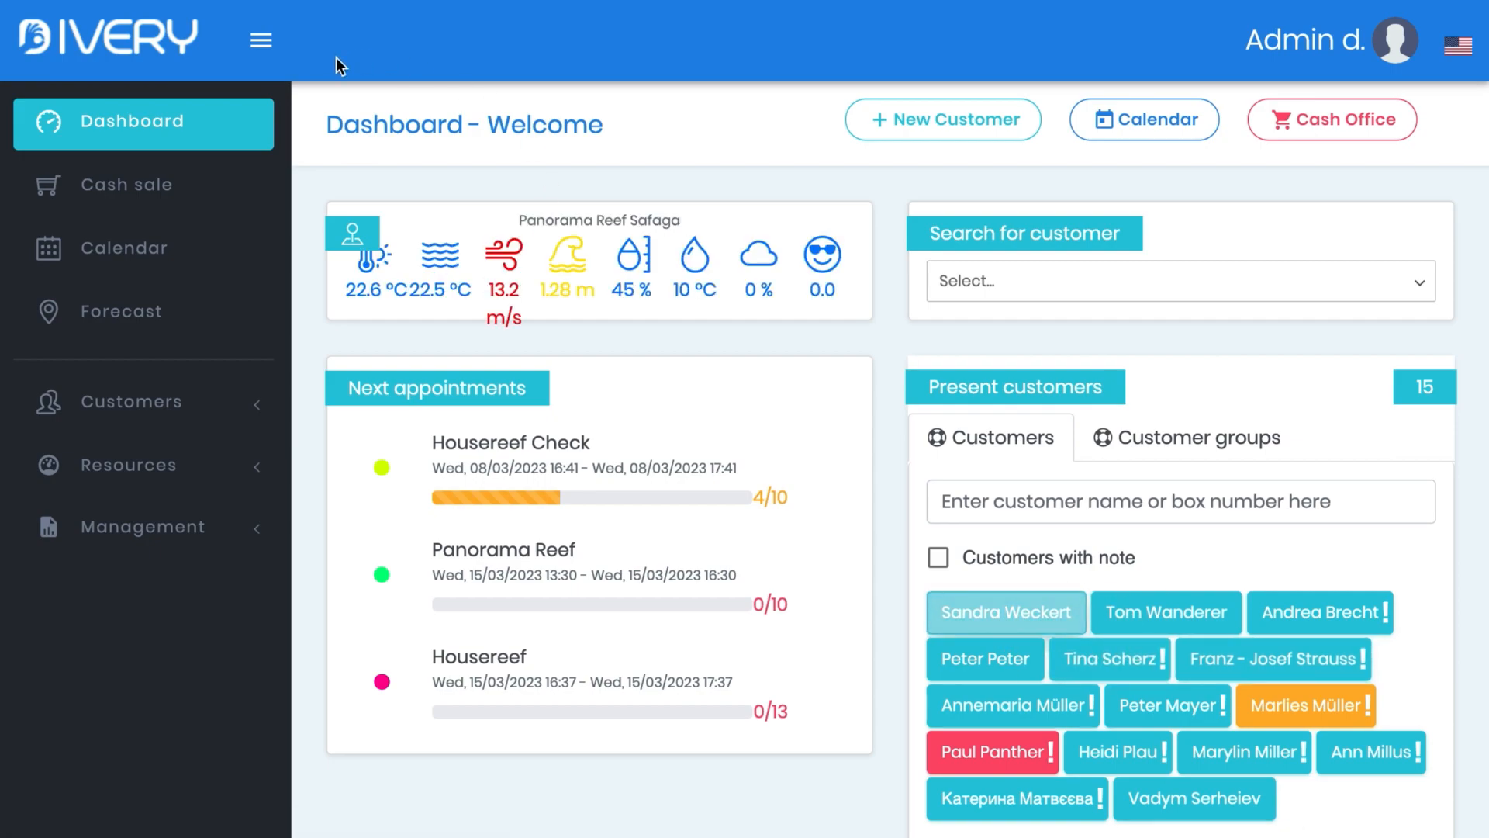